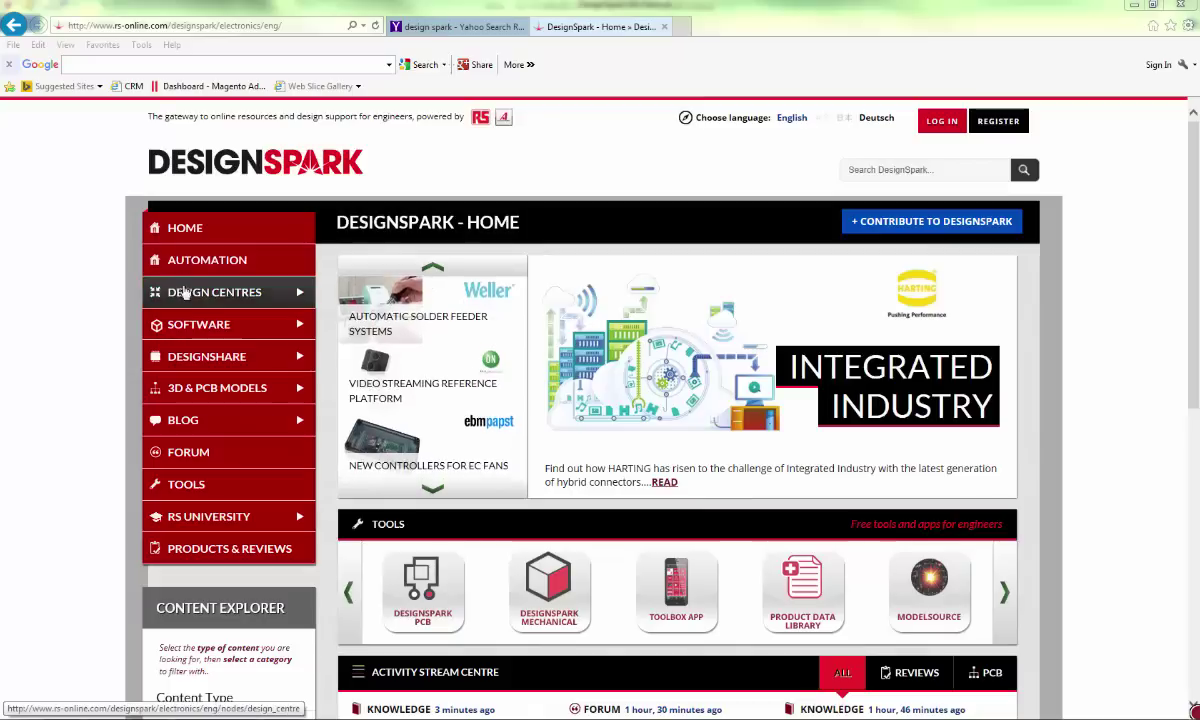
Navigate from Design Centre Home to the DesignSpark Custom Case page and its add-on download link.
mouse_move(230, 292)
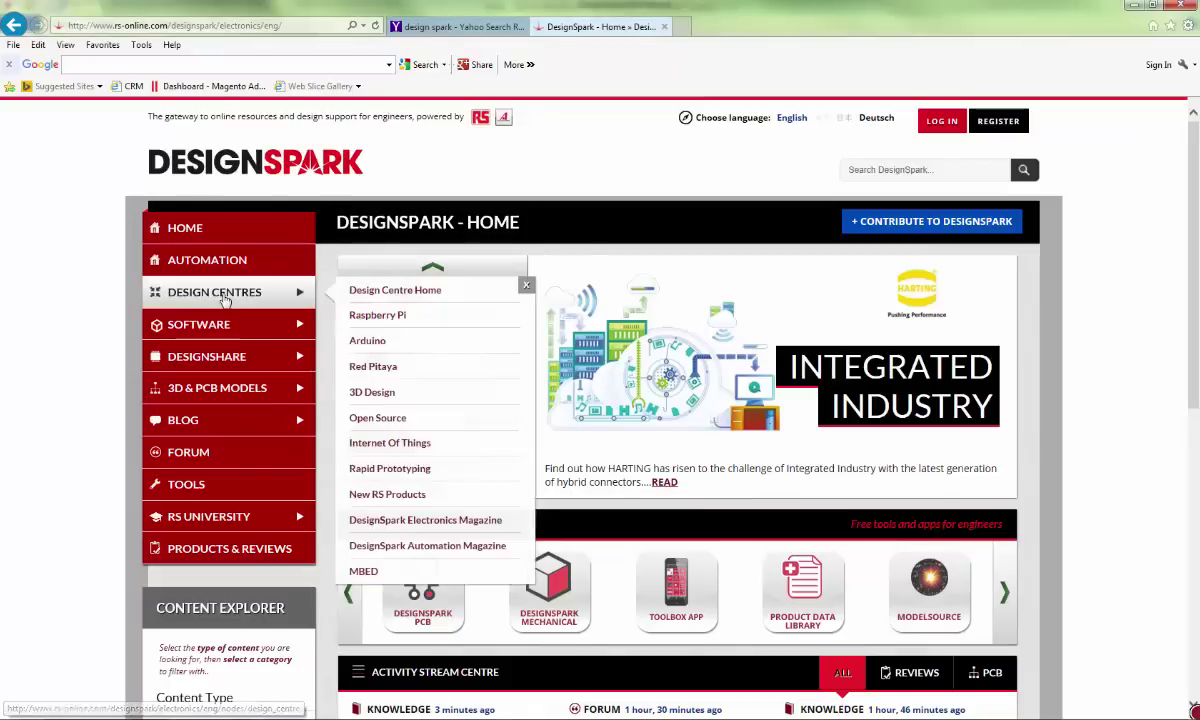
click(396, 291)
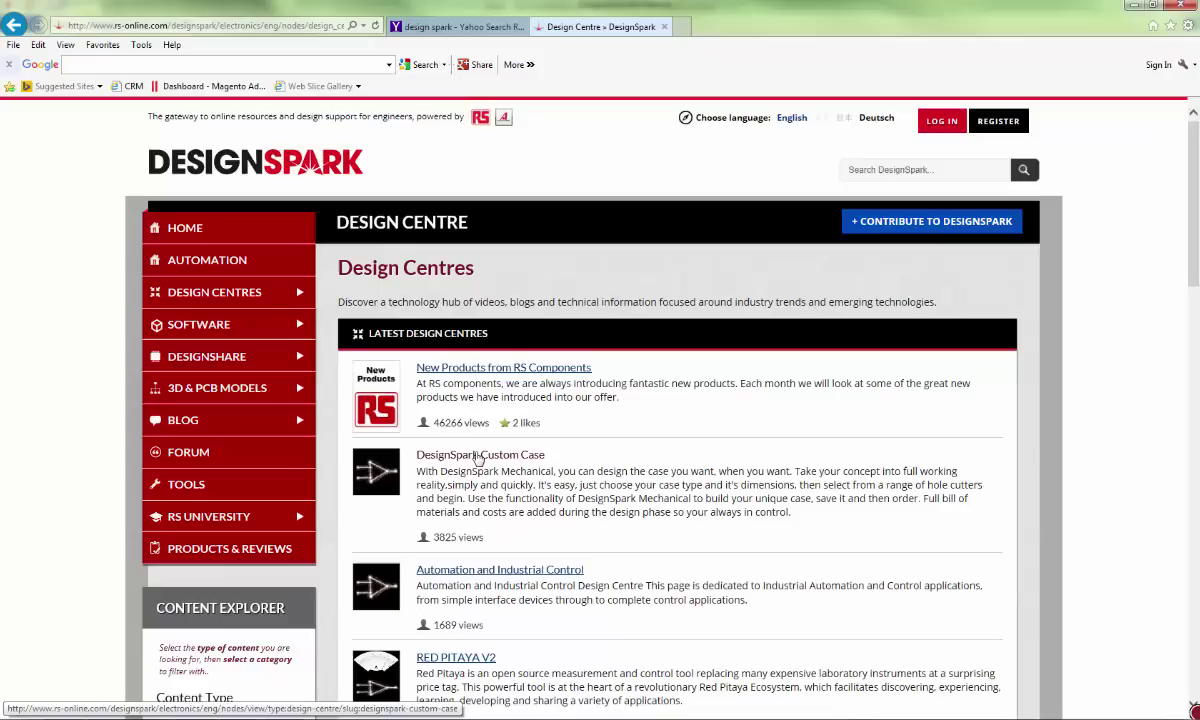
click(478, 458)
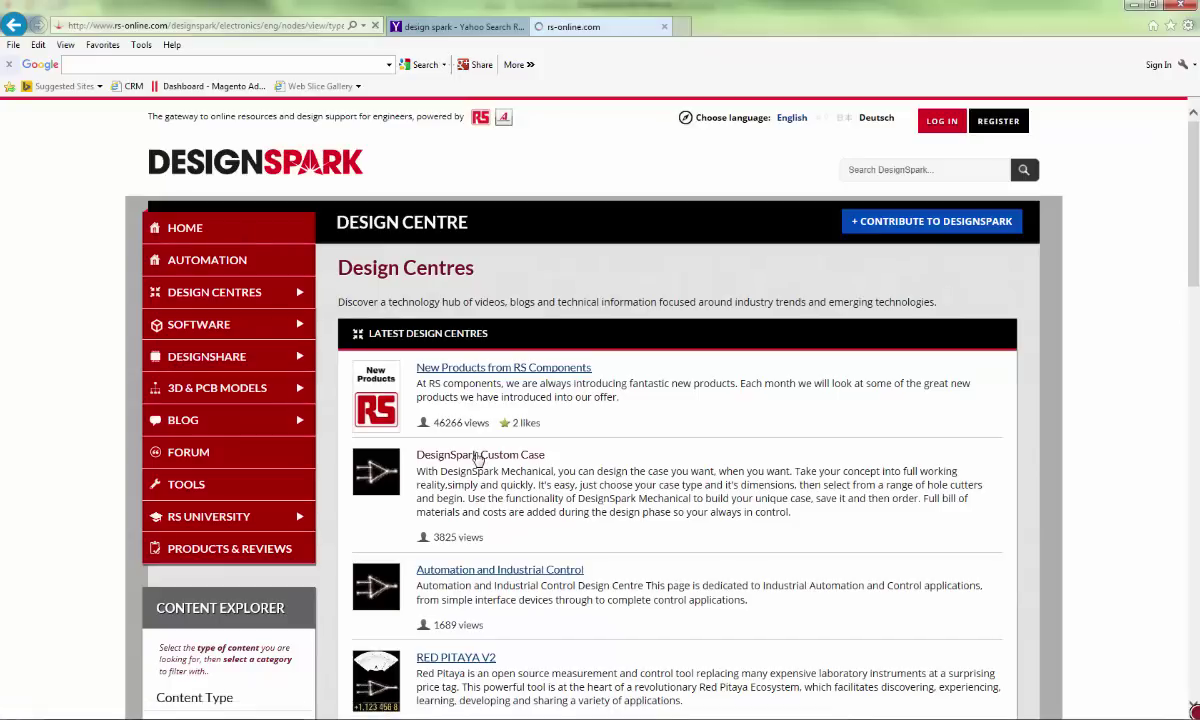
scroll(478, 456, down, 5)
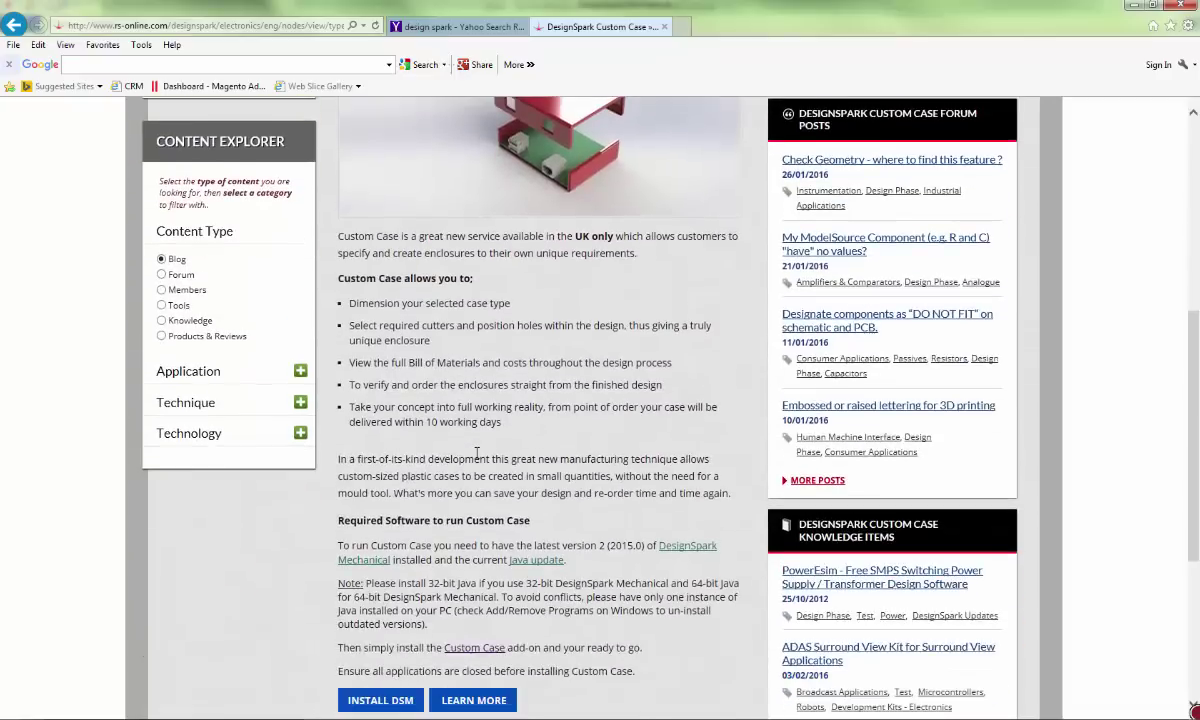
scroll(478, 456, down, 2)
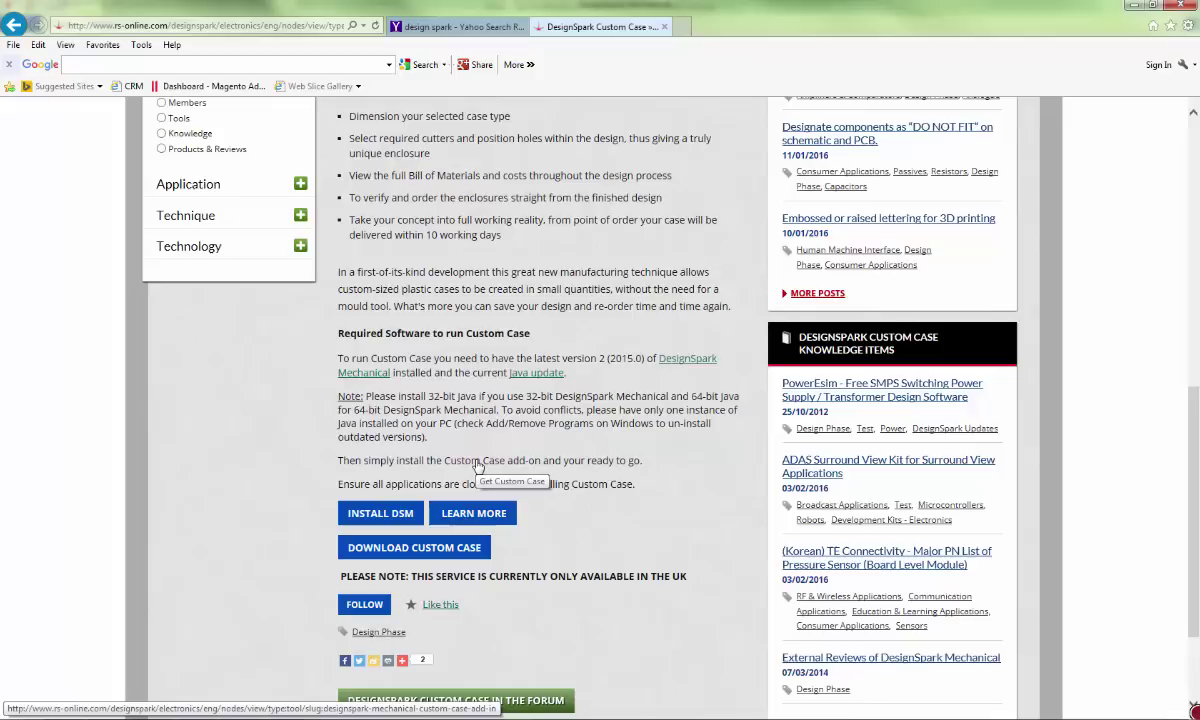
click(477, 462)
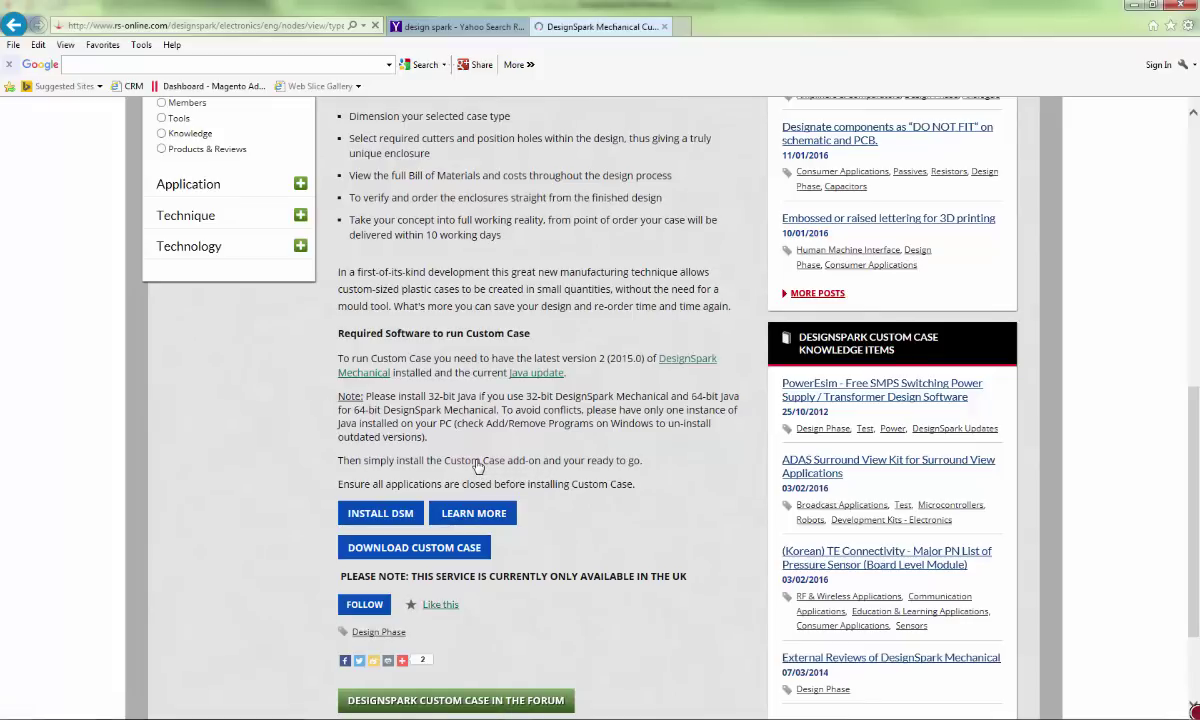
scroll(367, 680, down, 1)
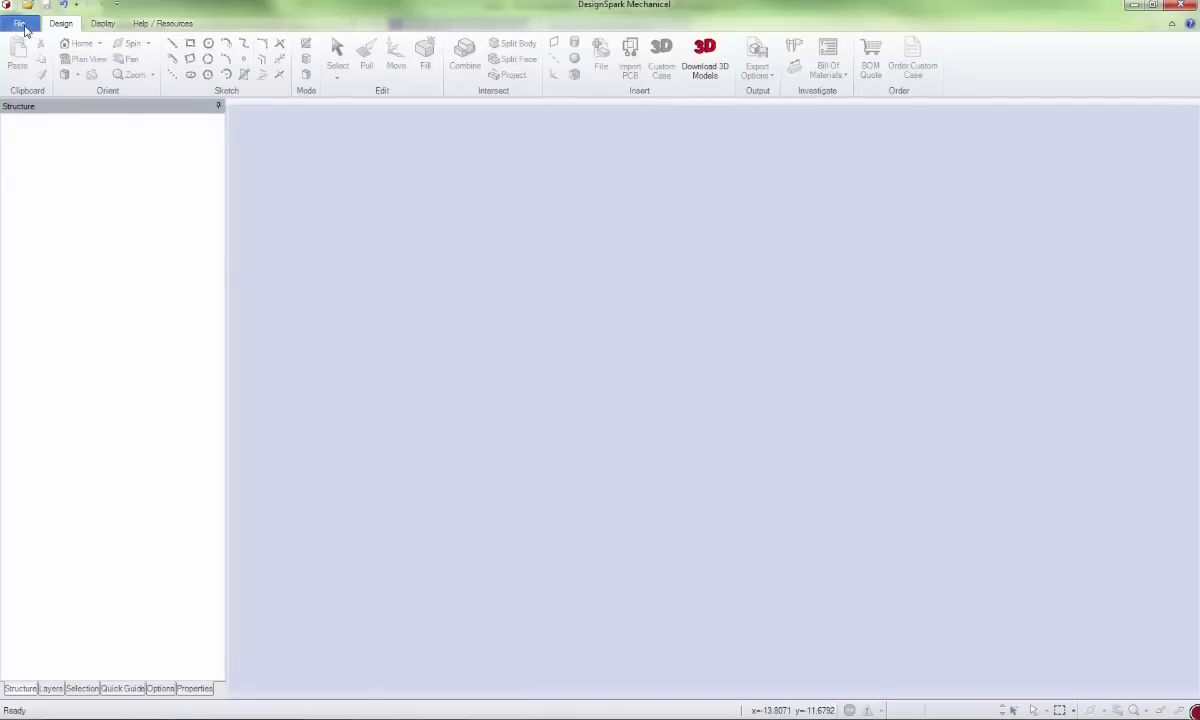
Create a new empty design from the File menu.
click(20, 24)
mouse_move(36, 50)
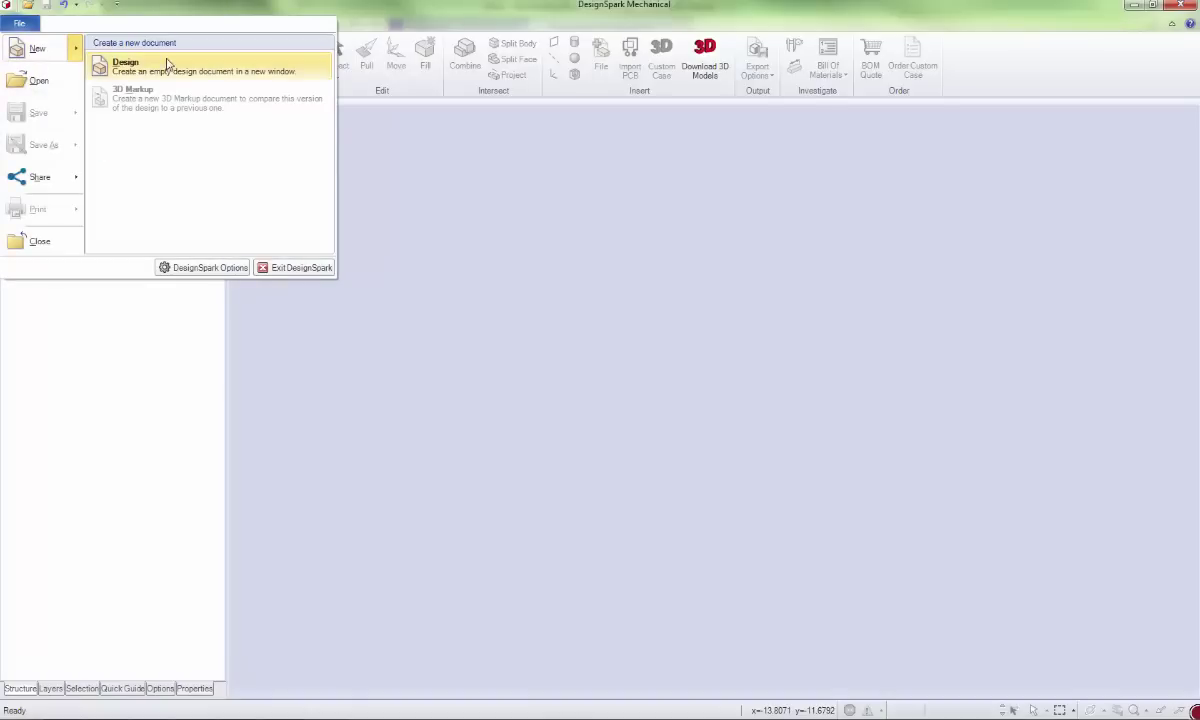
click(118, 63)
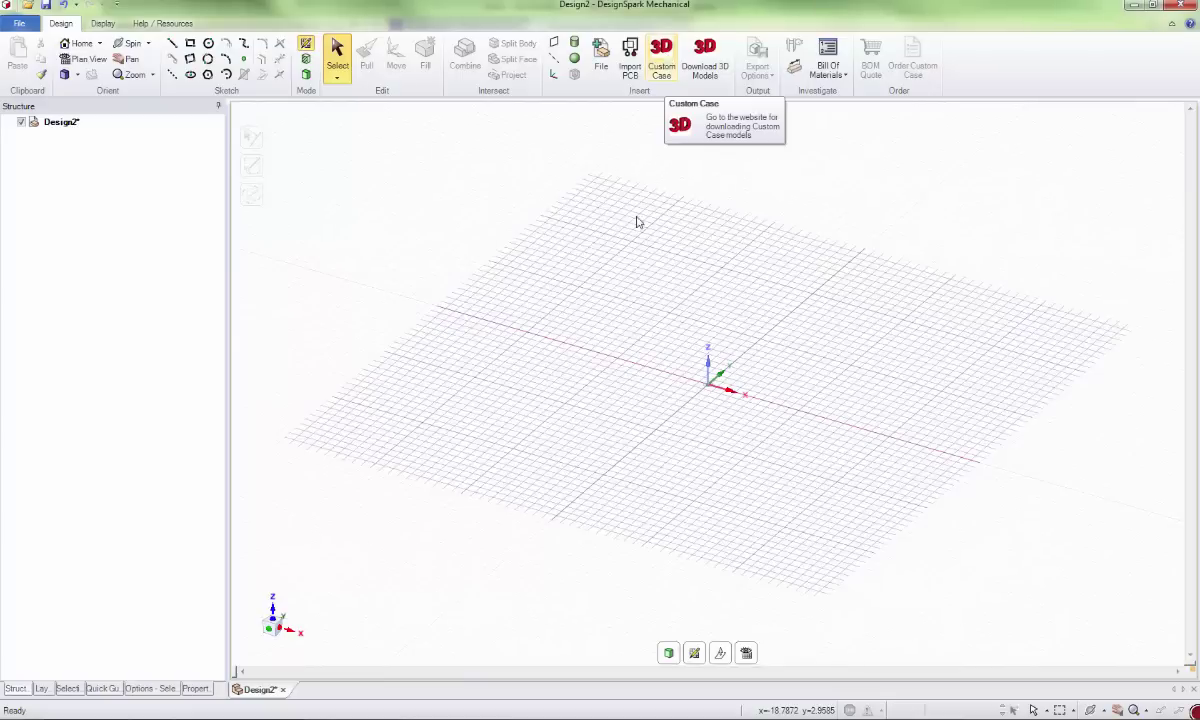
Rename Design2 in the Structure tree to 'Custom Box 1 - Rev1.0'.
right_click(59, 125)
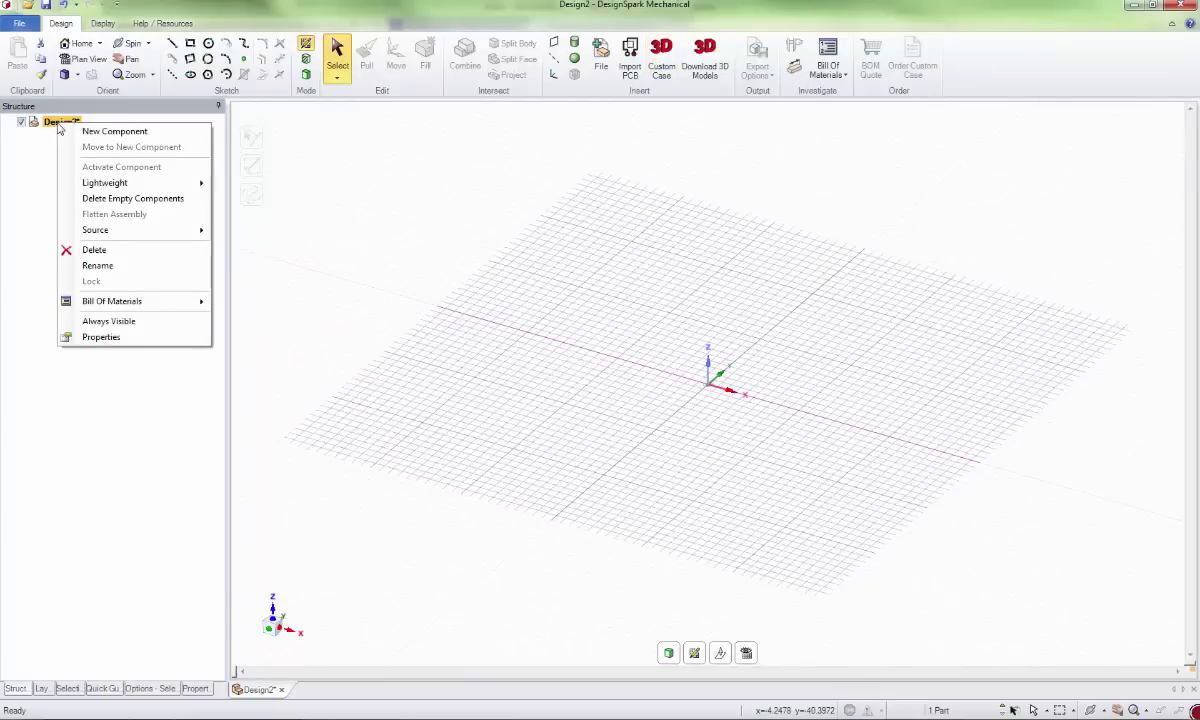
click(98, 266)
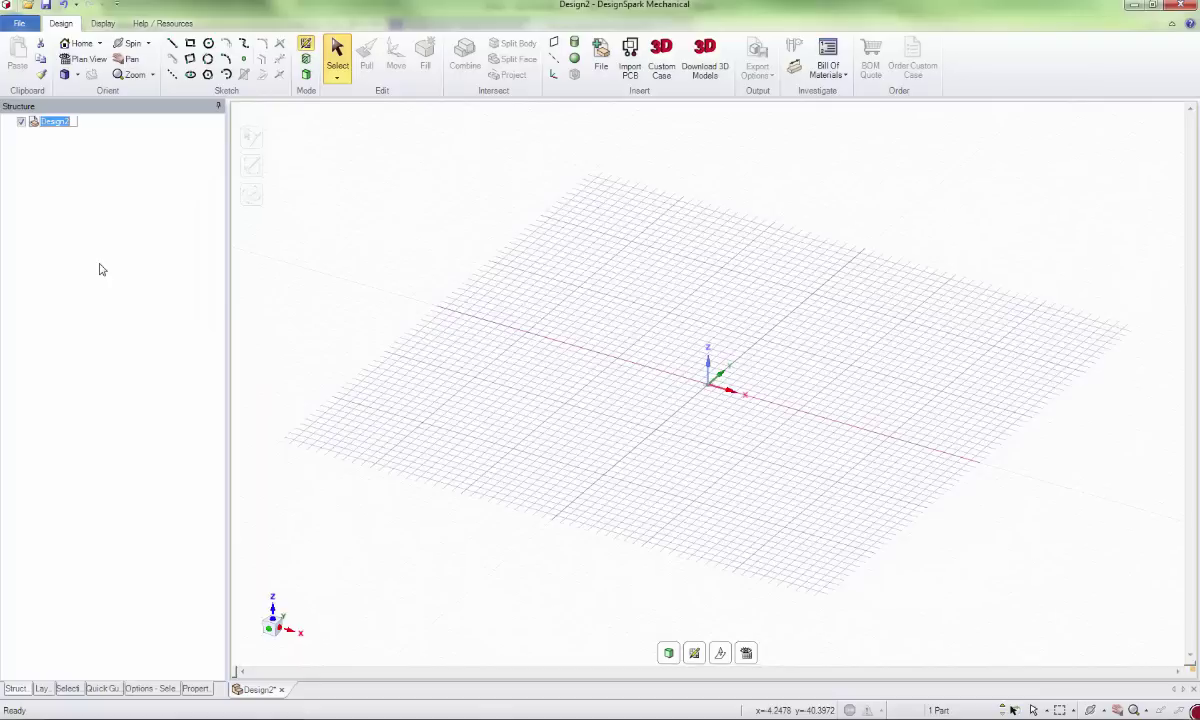
key(End)
key(BackSpace)
key(BackSpace)
key(BackSpace)
key(BackSpace)
key(BackSpace)
key(BackSpace)
key(BackSpace)
text(Custom Bo)
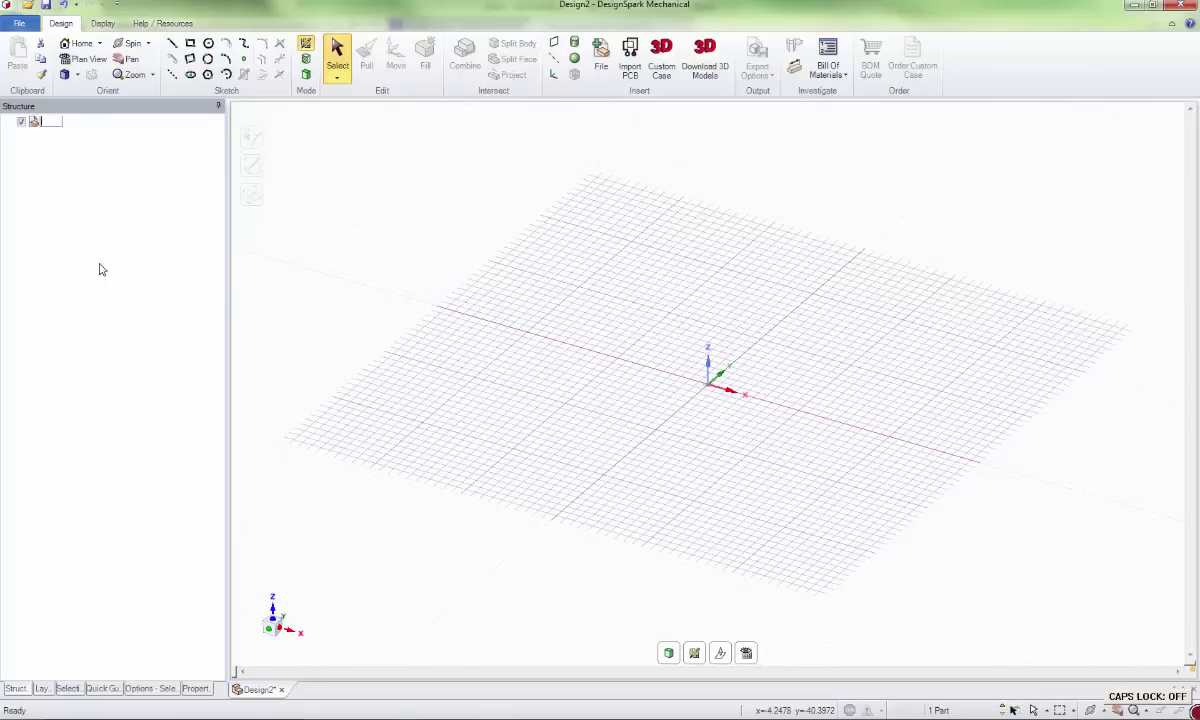
text(x 1 - Rev)
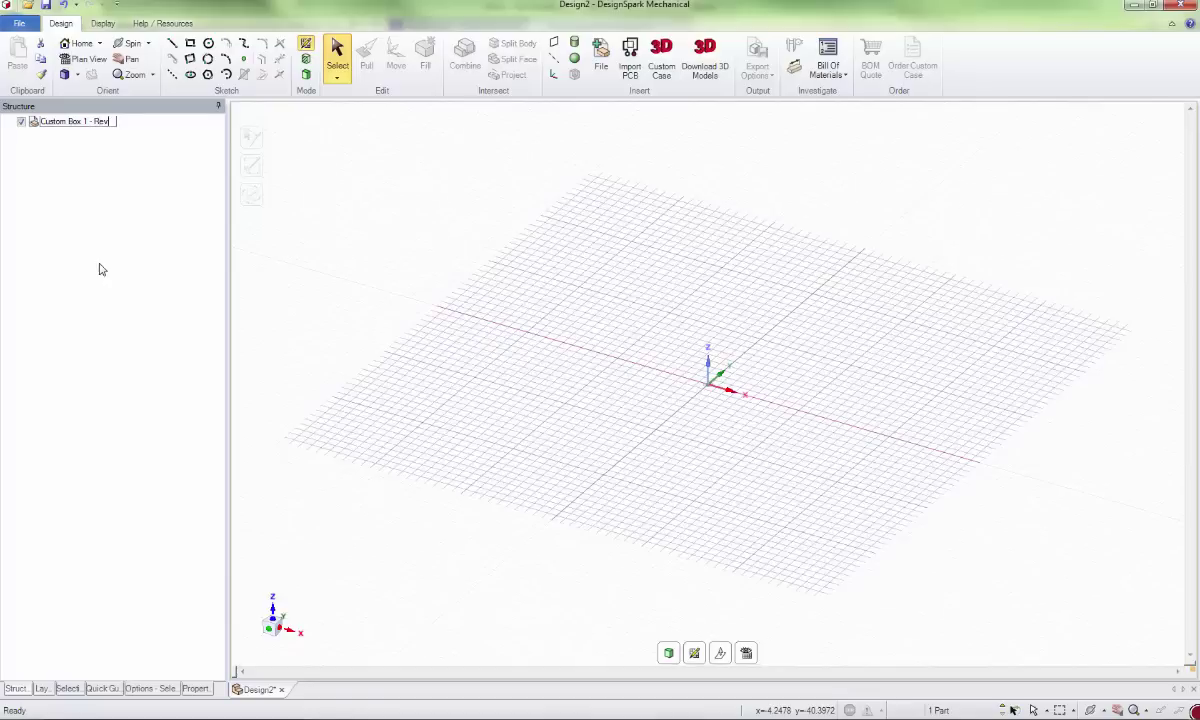
text(1.0)
key(Return)
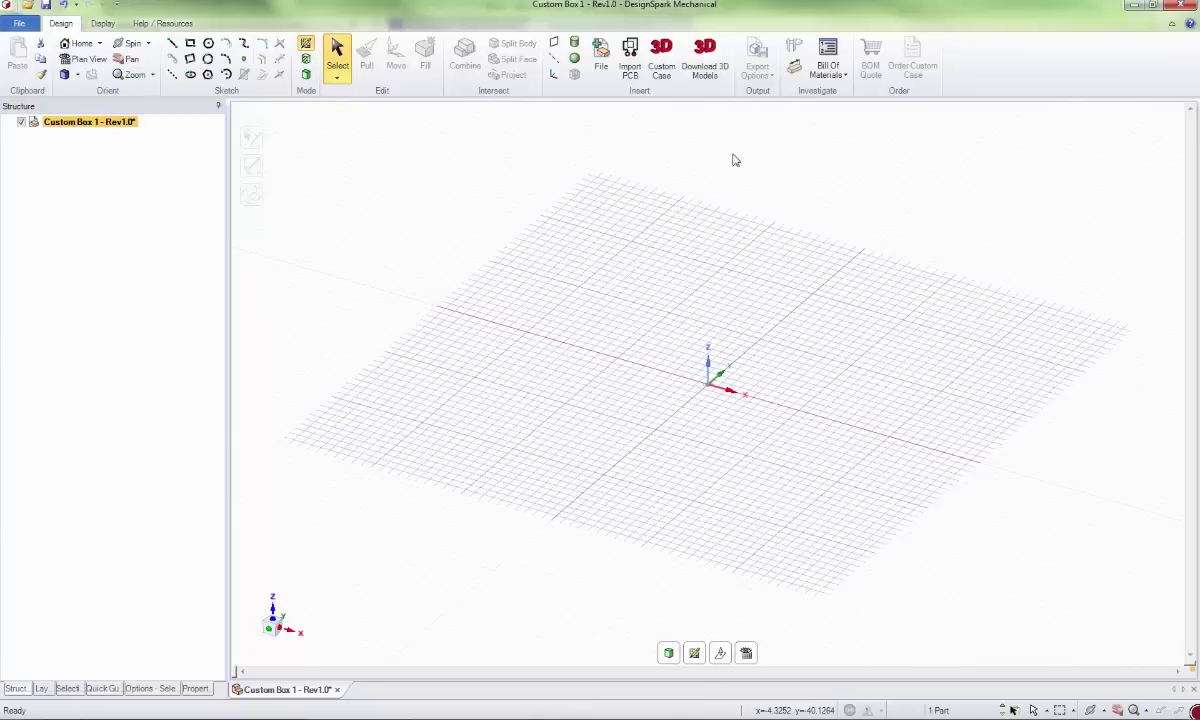
Open the Custom Cases catalogue from the Insert group of the Design ribbon.
click(661, 58)
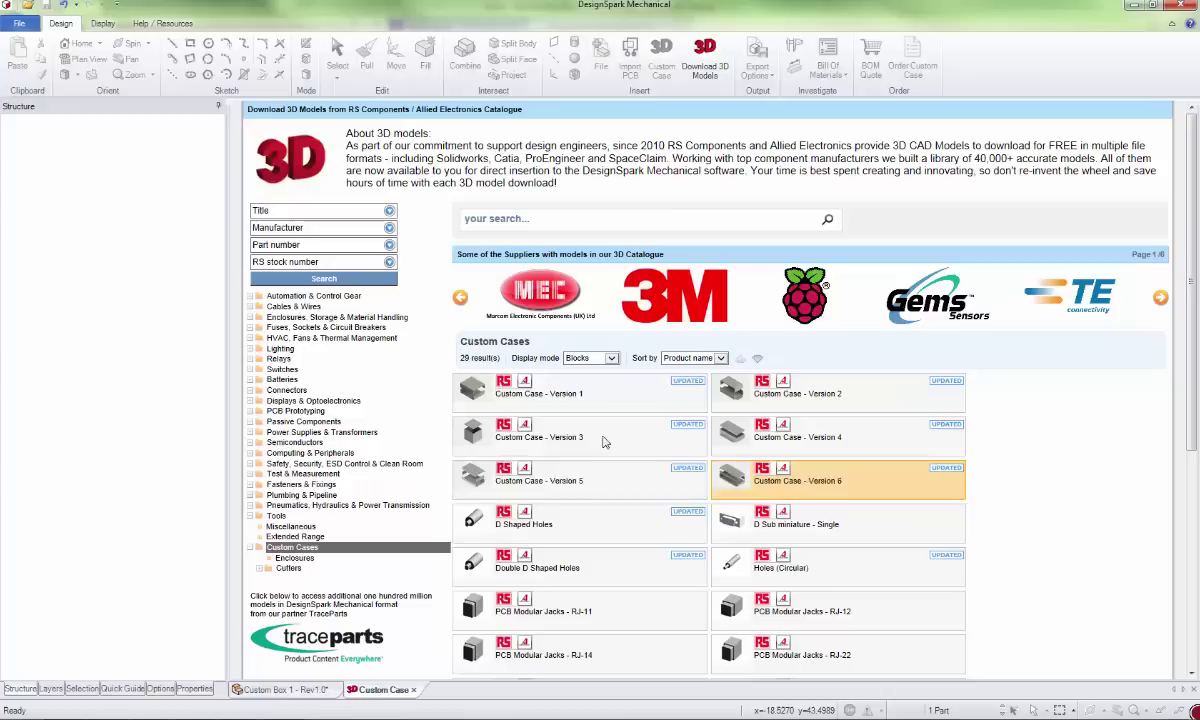
Choose Custom Case - Version 1 and pick Textured Light Grey (RAL 7035) as its colour.
click(569, 397)
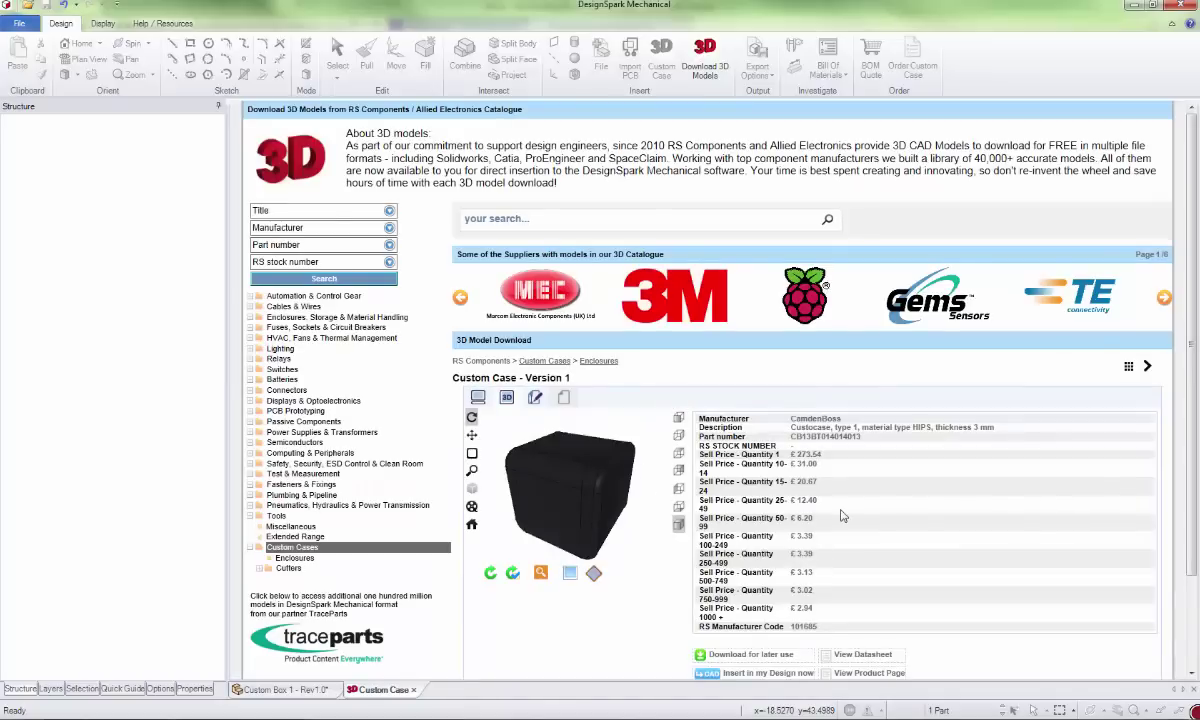
scroll(900, 450, down, 2)
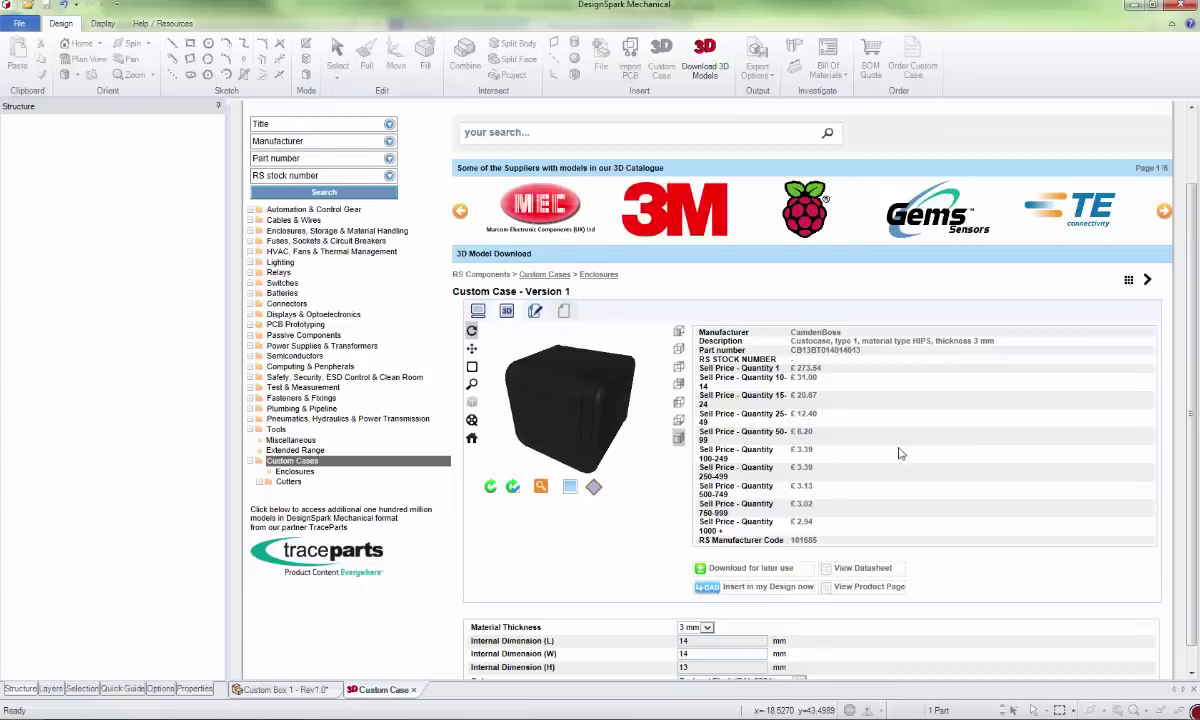
scroll(927, 456, down, 1)
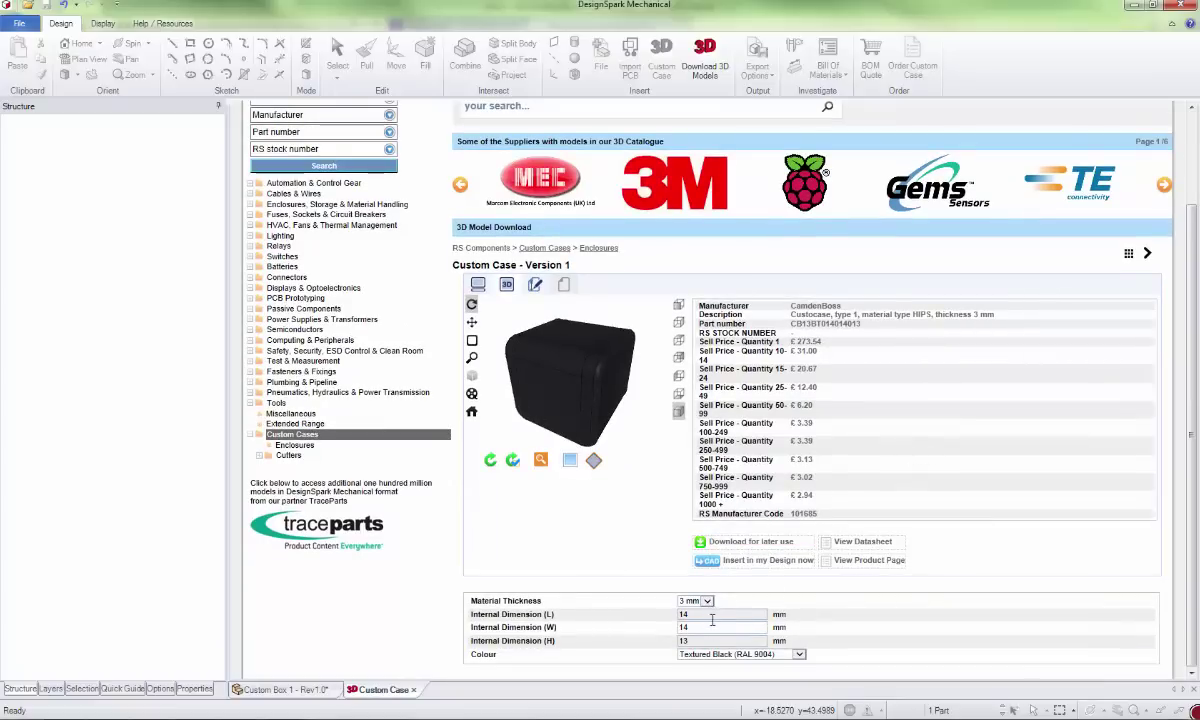
click(799, 655)
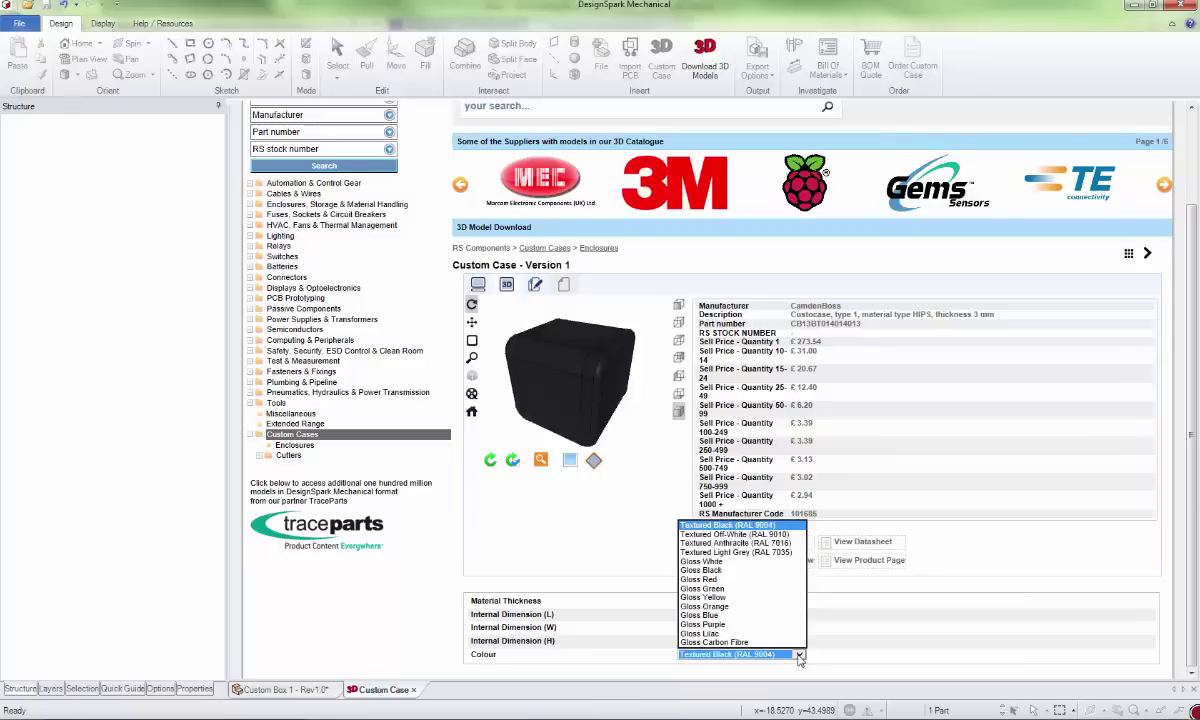
click(745, 553)
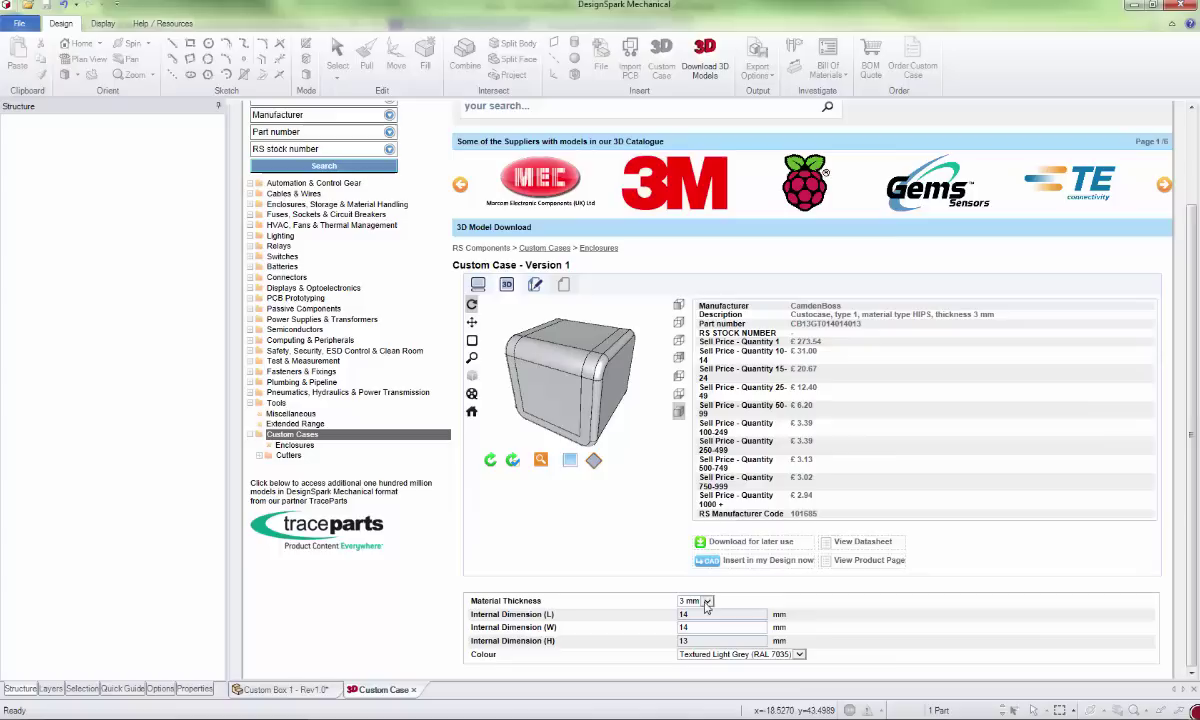
Keep 3 mm material thickness and enter internal dimensions L 175, W 80, H 25 mm.
click(707, 601)
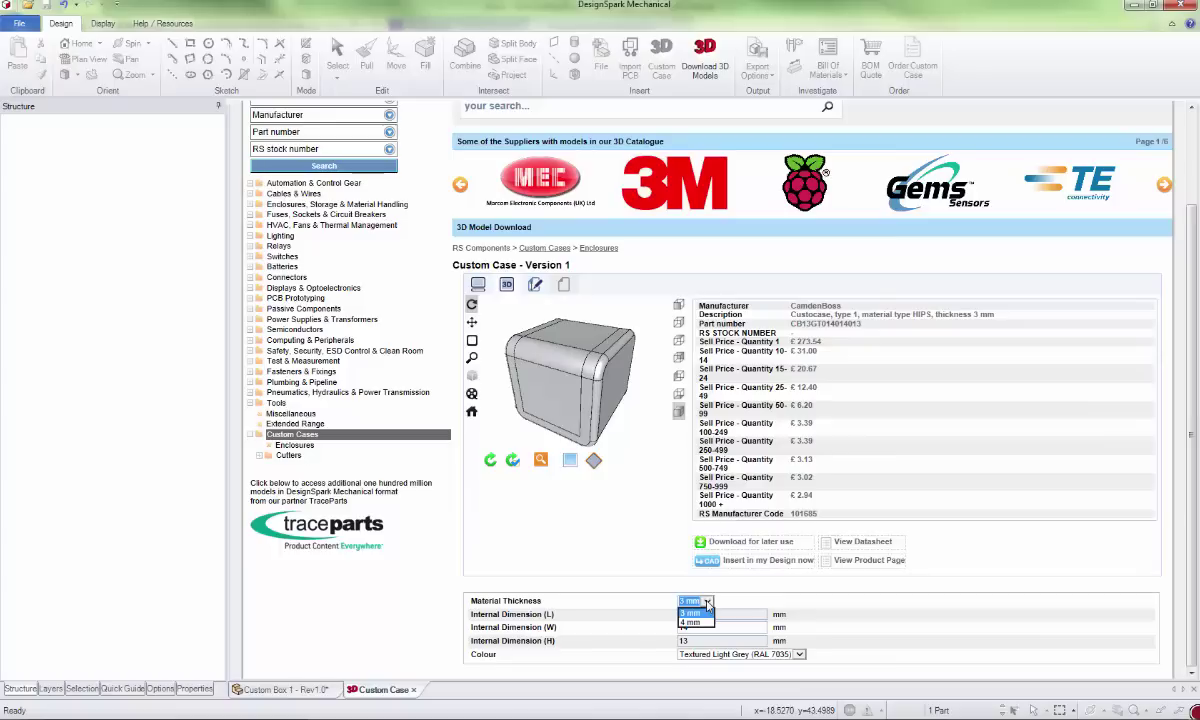
click(701, 612)
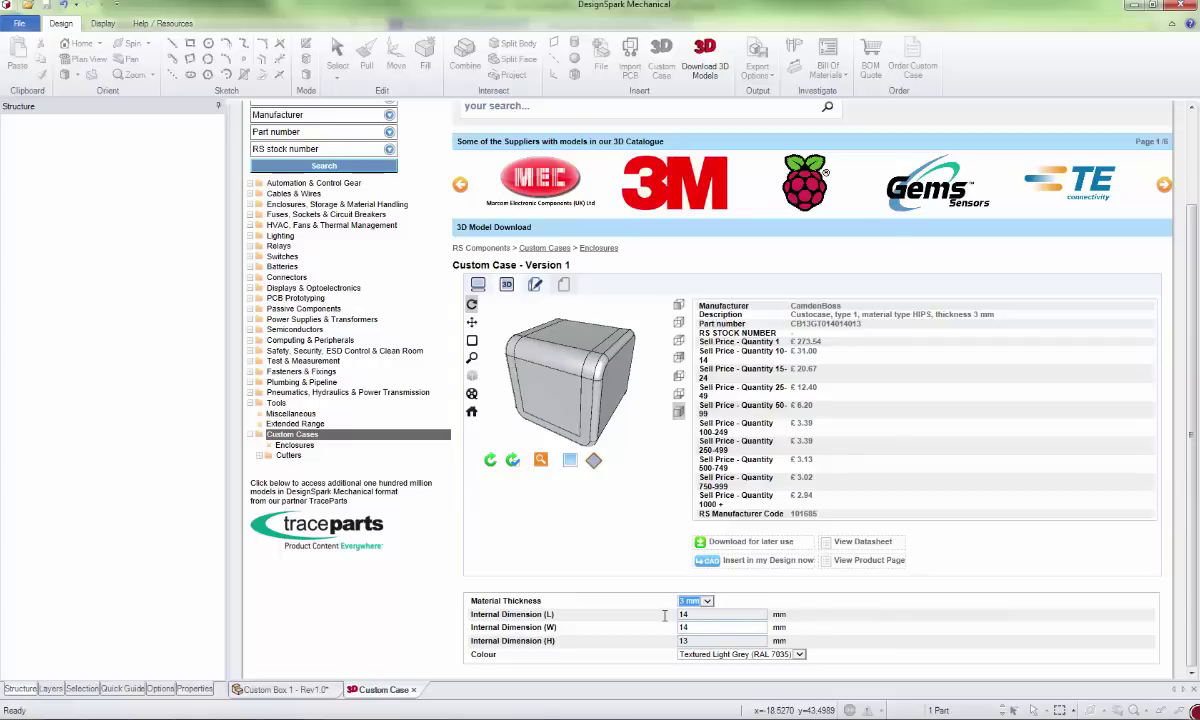
key(Tab)
text(175)
click(702, 627)
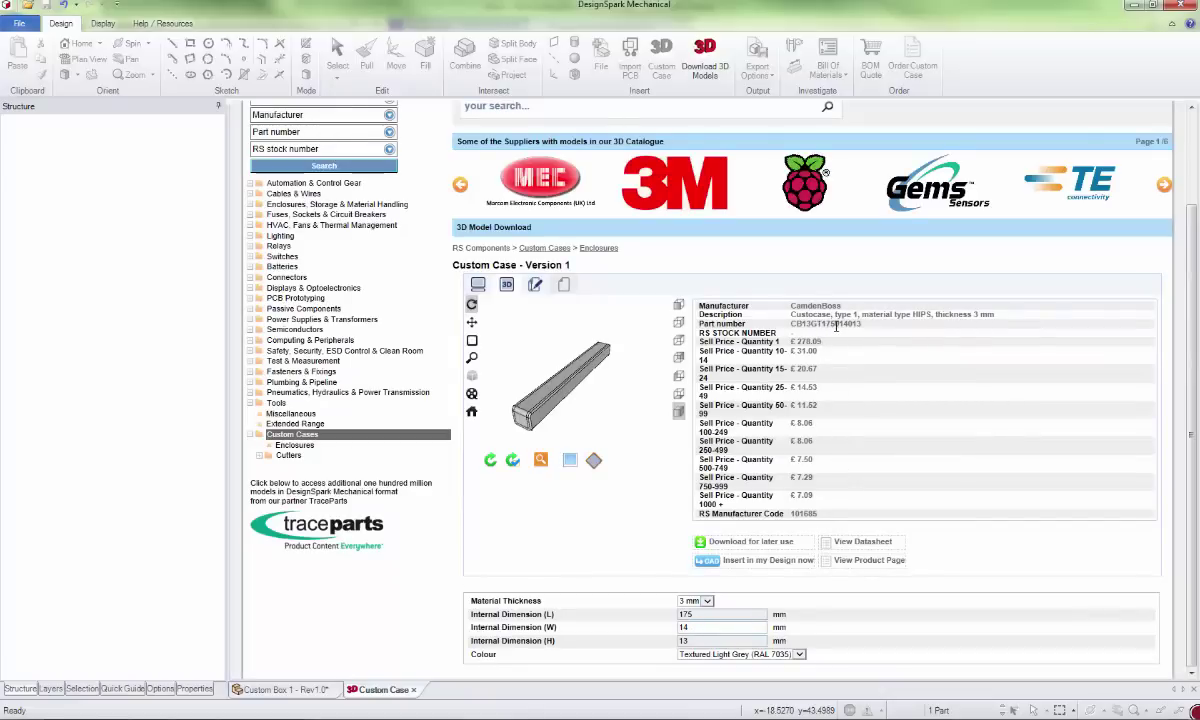
click(697, 627)
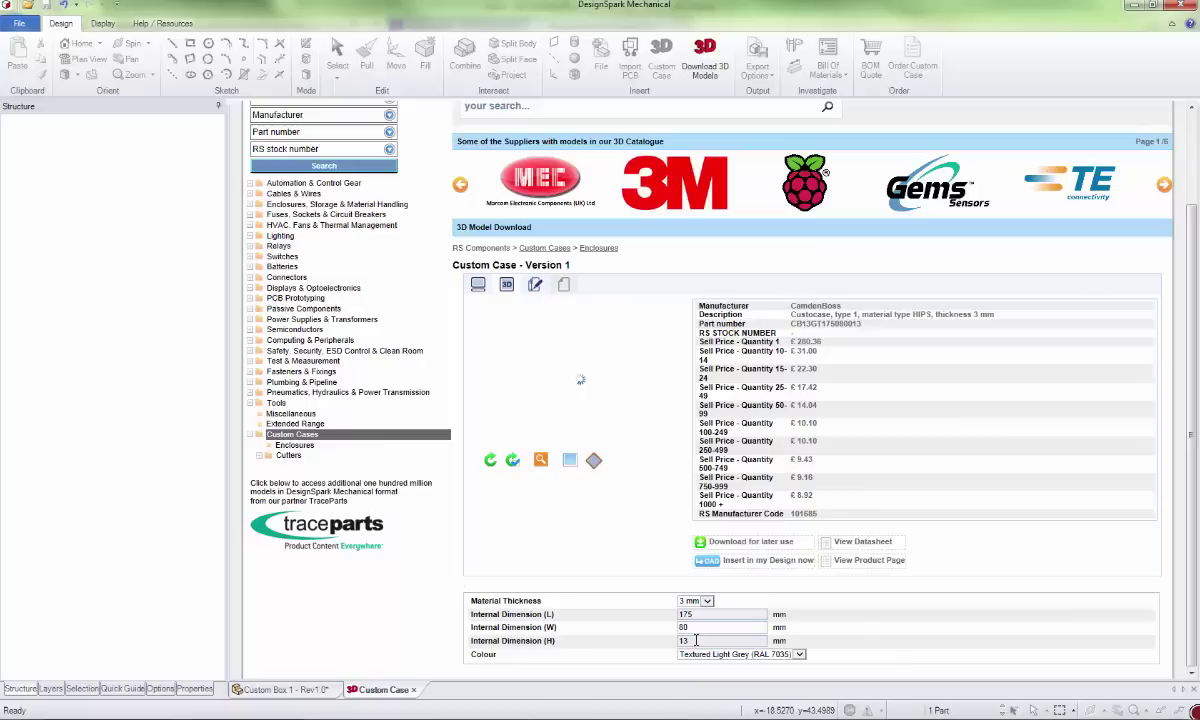
double_click(696, 640)
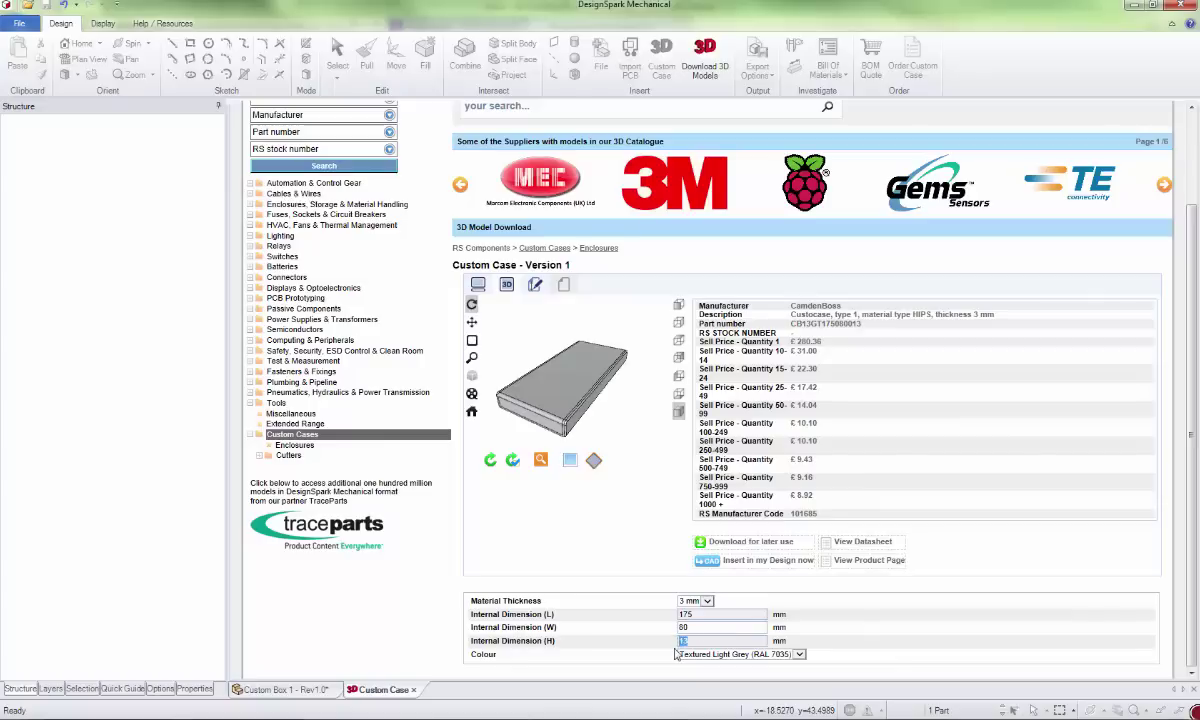
click(837, 630)
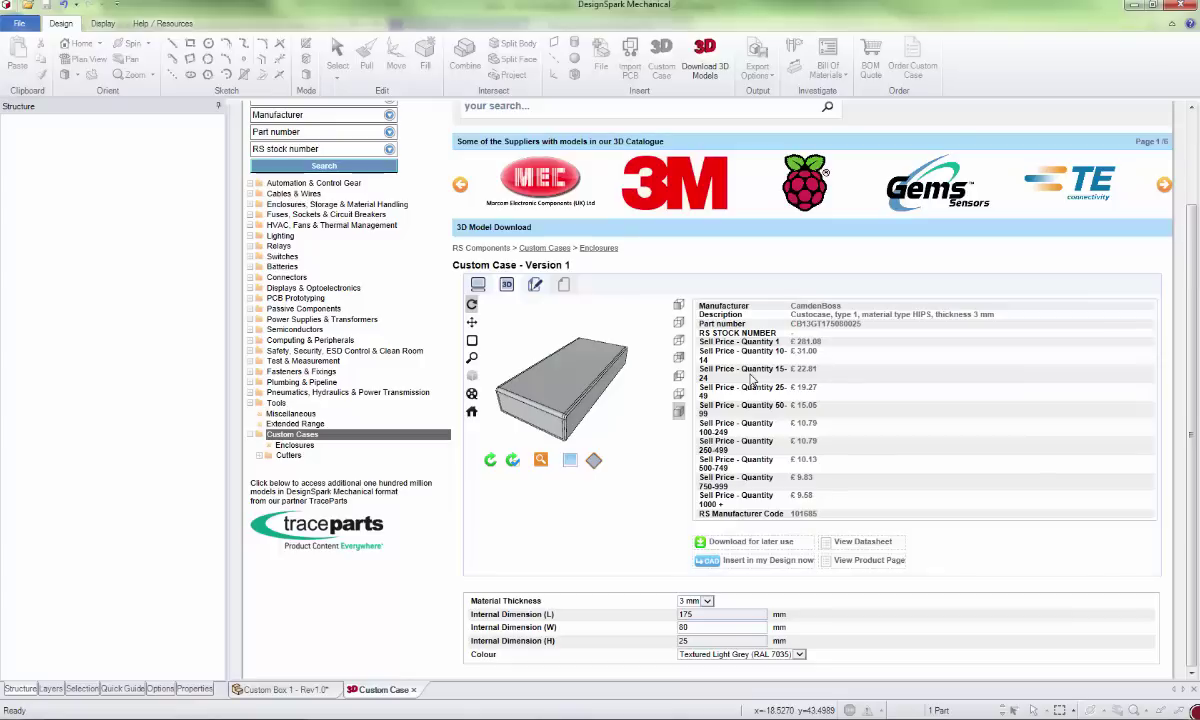
Download the case as cb13gt175080025.zip into the DSM folder and open that folder.
click(748, 545)
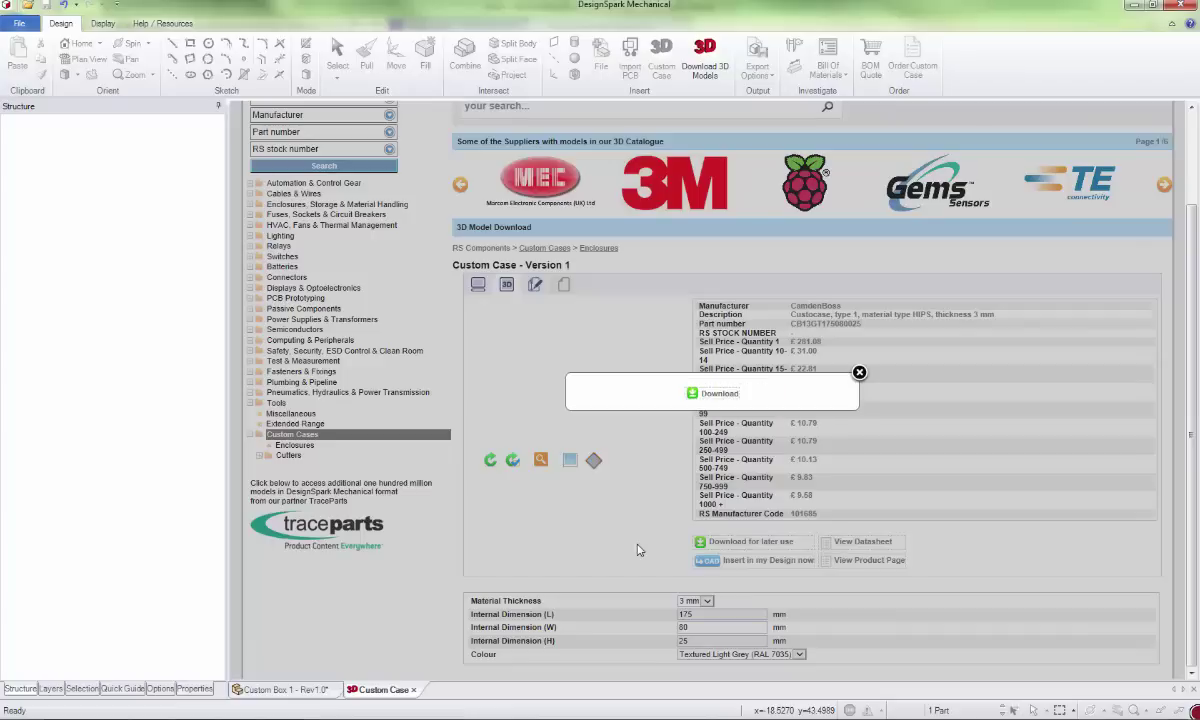
click(702, 396)
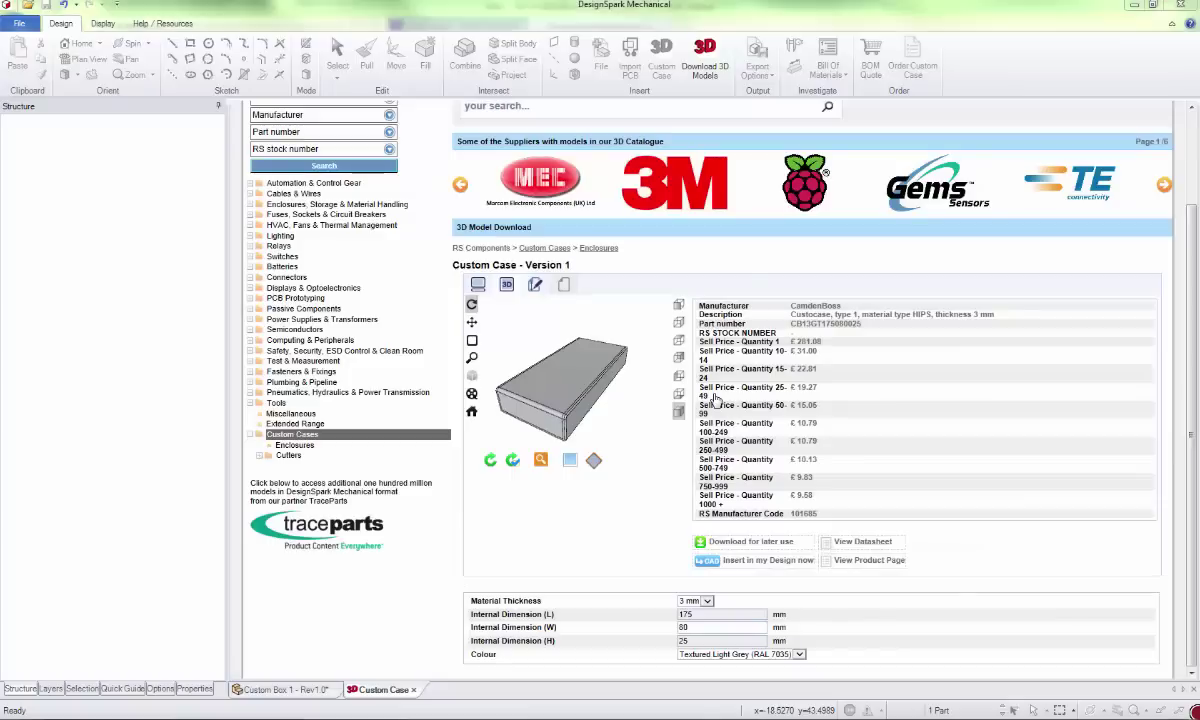
click(627, 382)
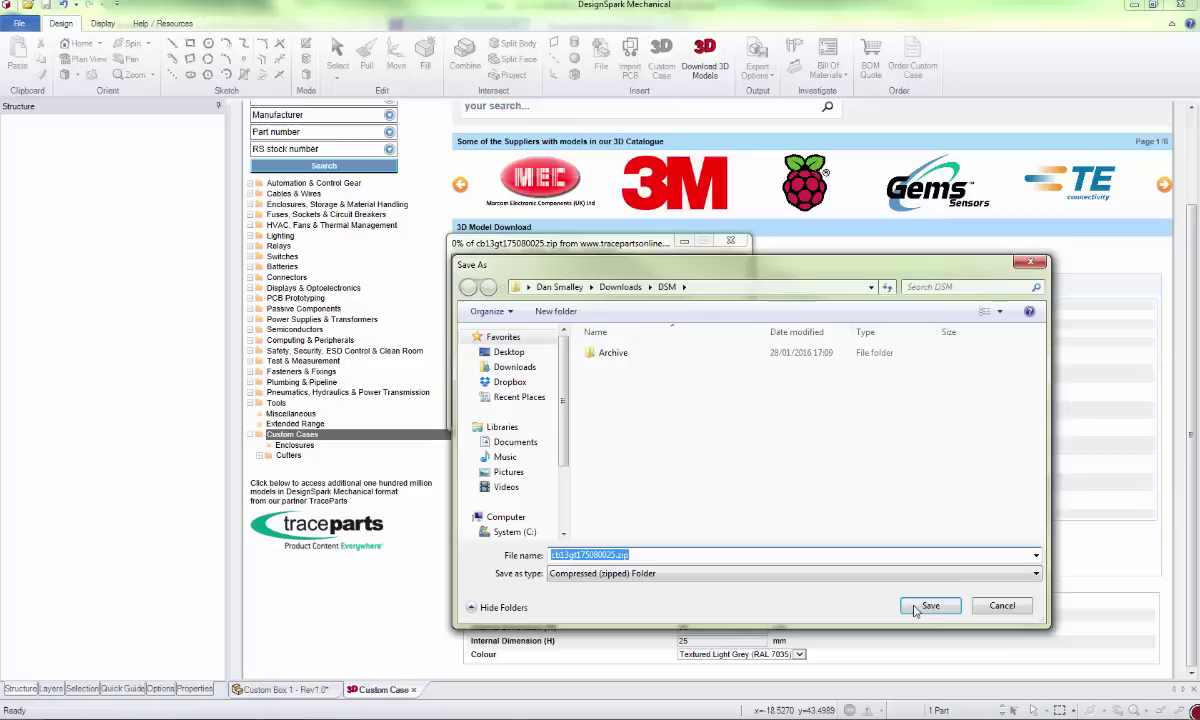
click(915, 607)
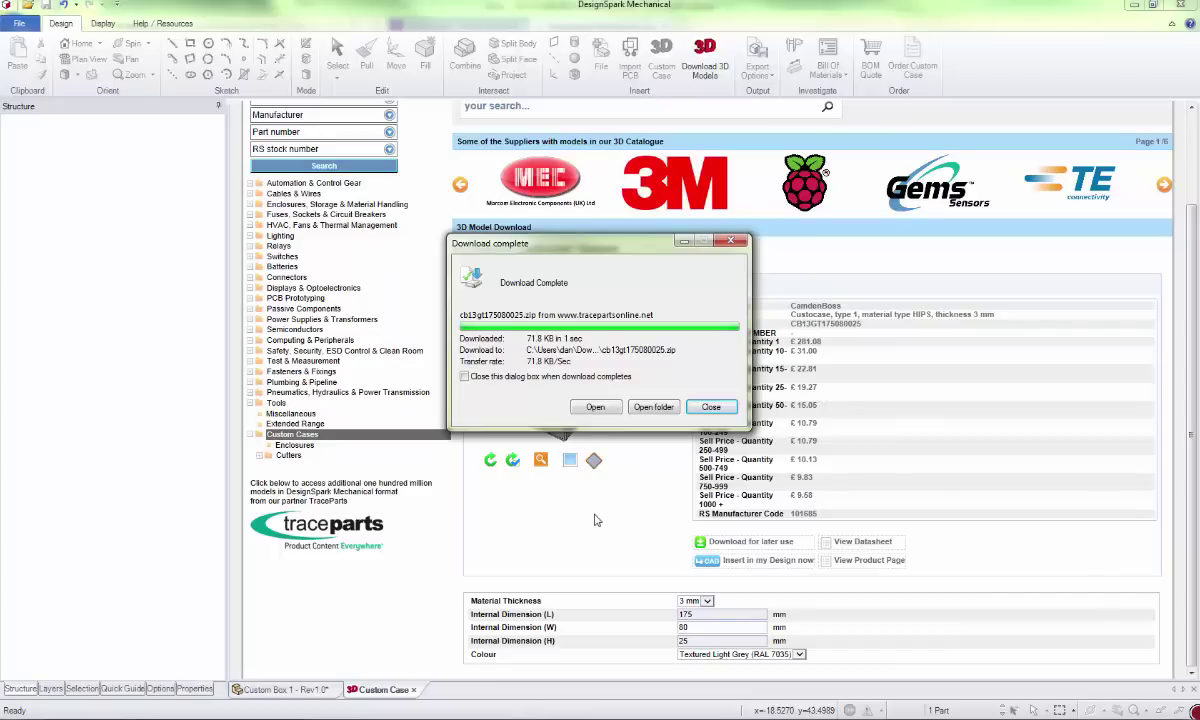
click(645, 406)
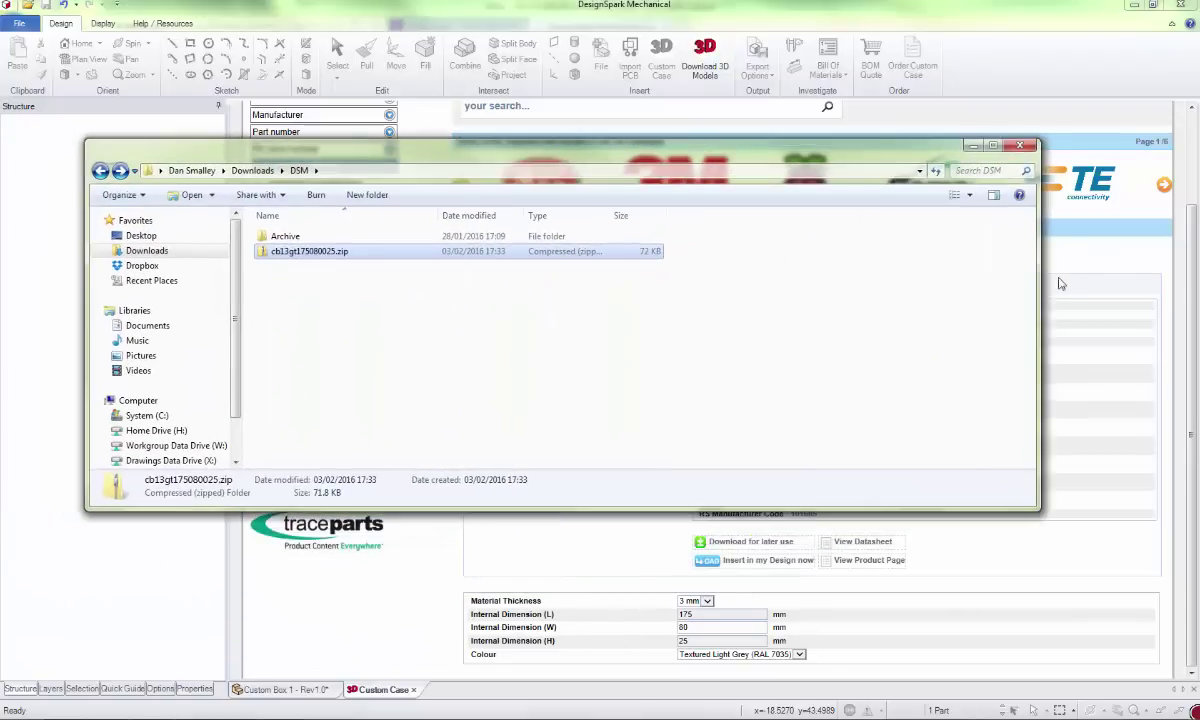
Copy cb13gt175080025.rsdoc out of the zip and paste it into the DSM folder.
drag(975, 263, 708, 284)
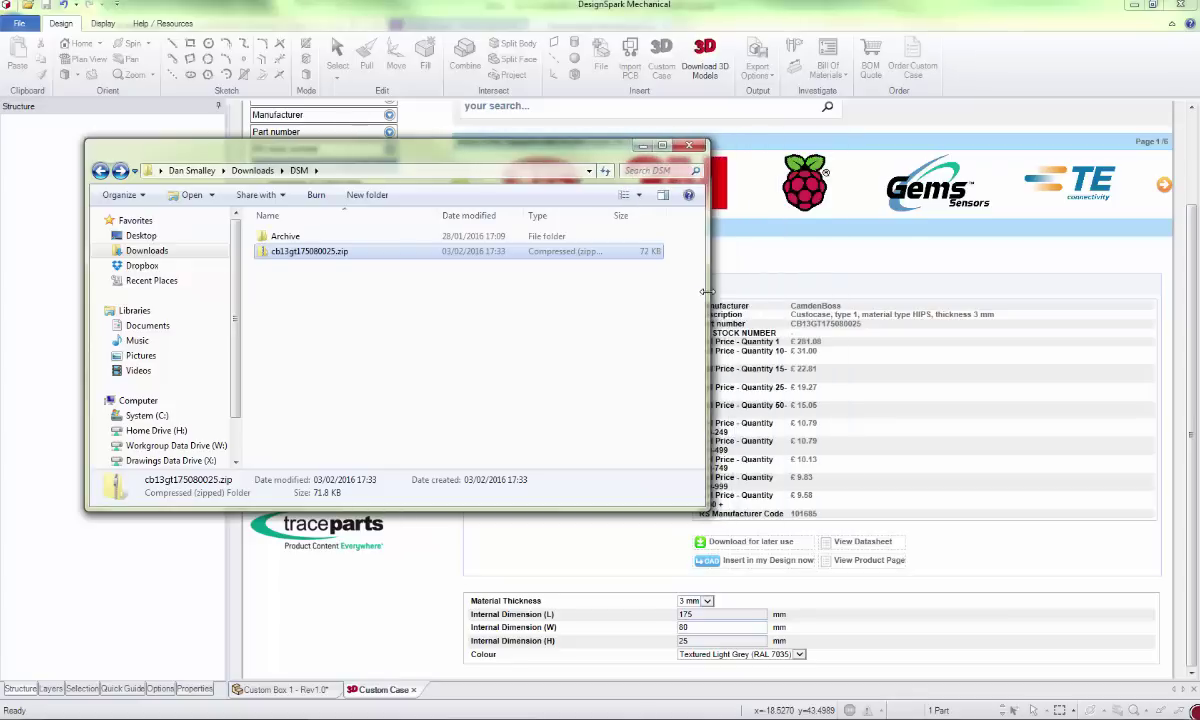
double_click(277, 251)
click(277, 238)
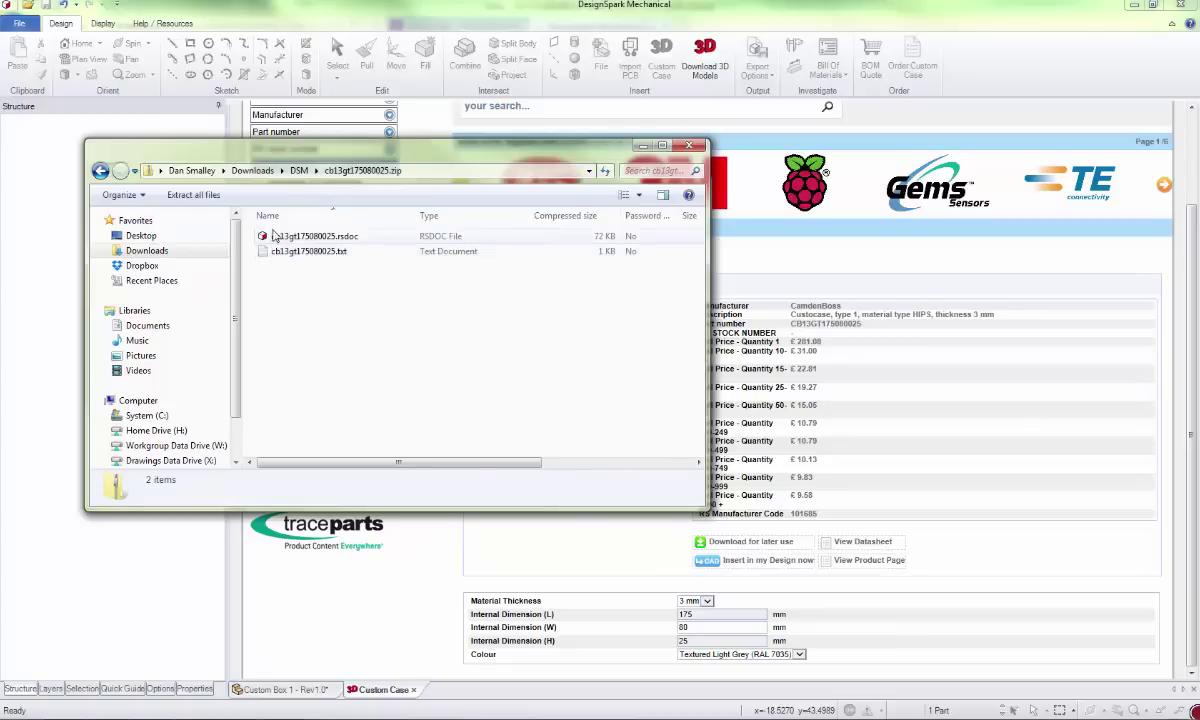
right_click(277, 238)
click(312, 278)
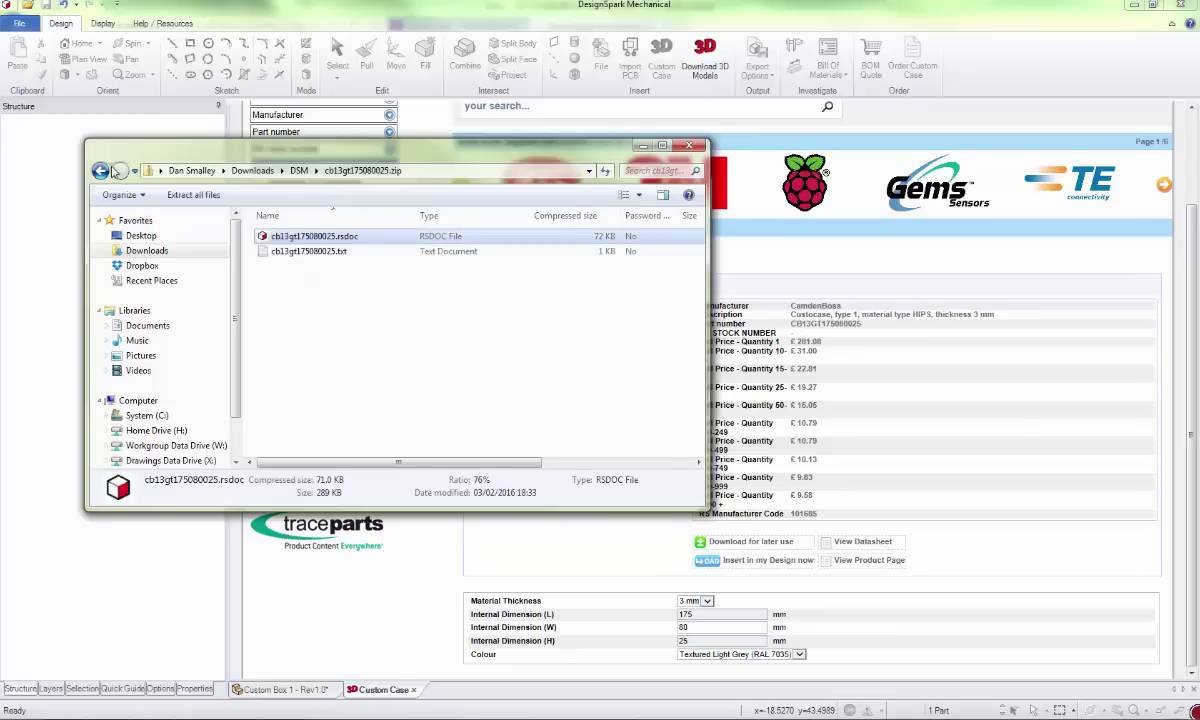
click(100, 171)
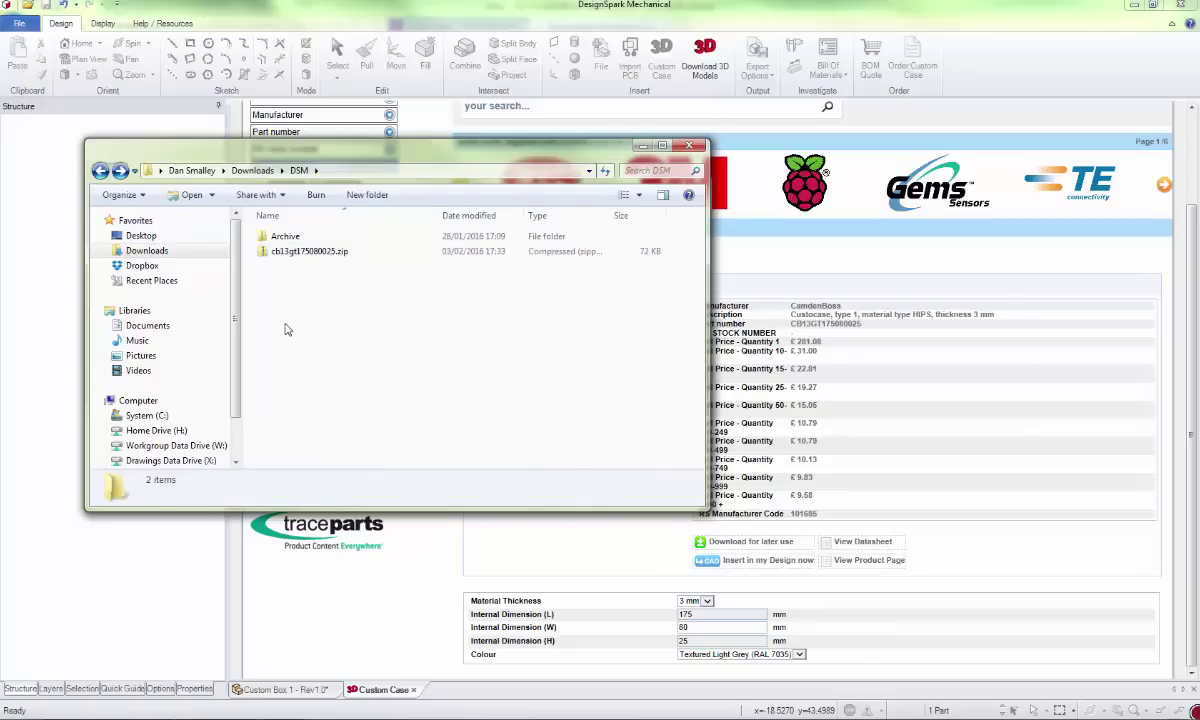
right_click(285, 330)
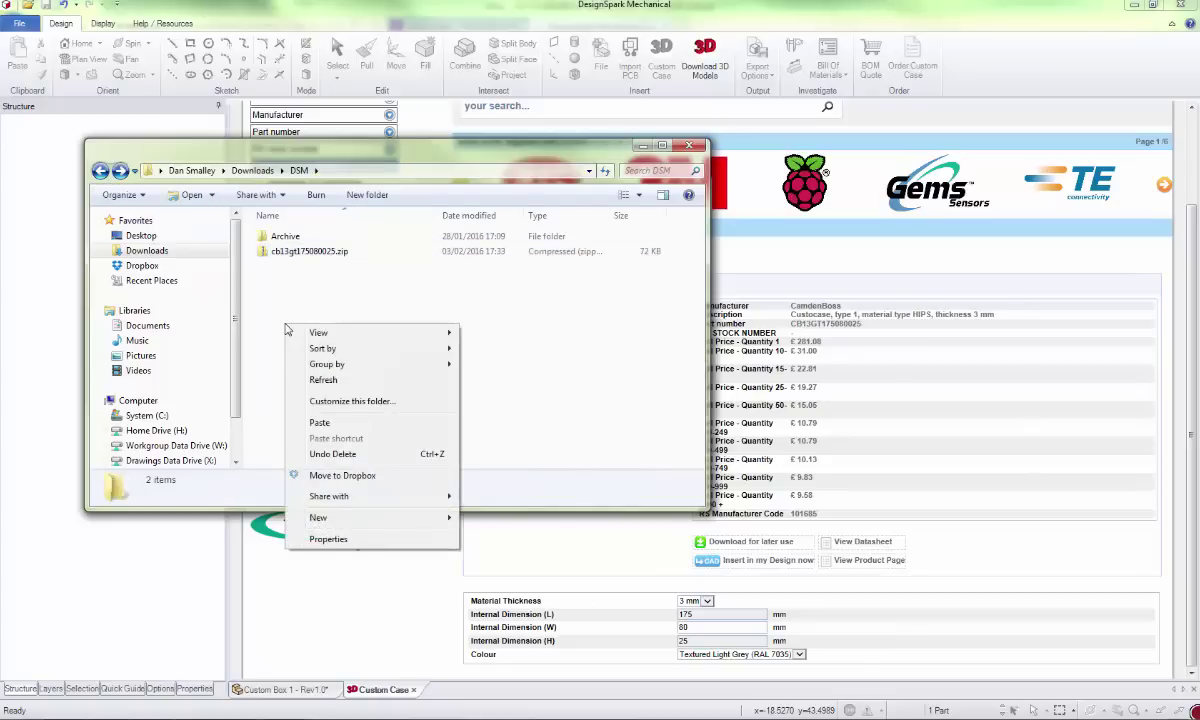
click(318, 424)
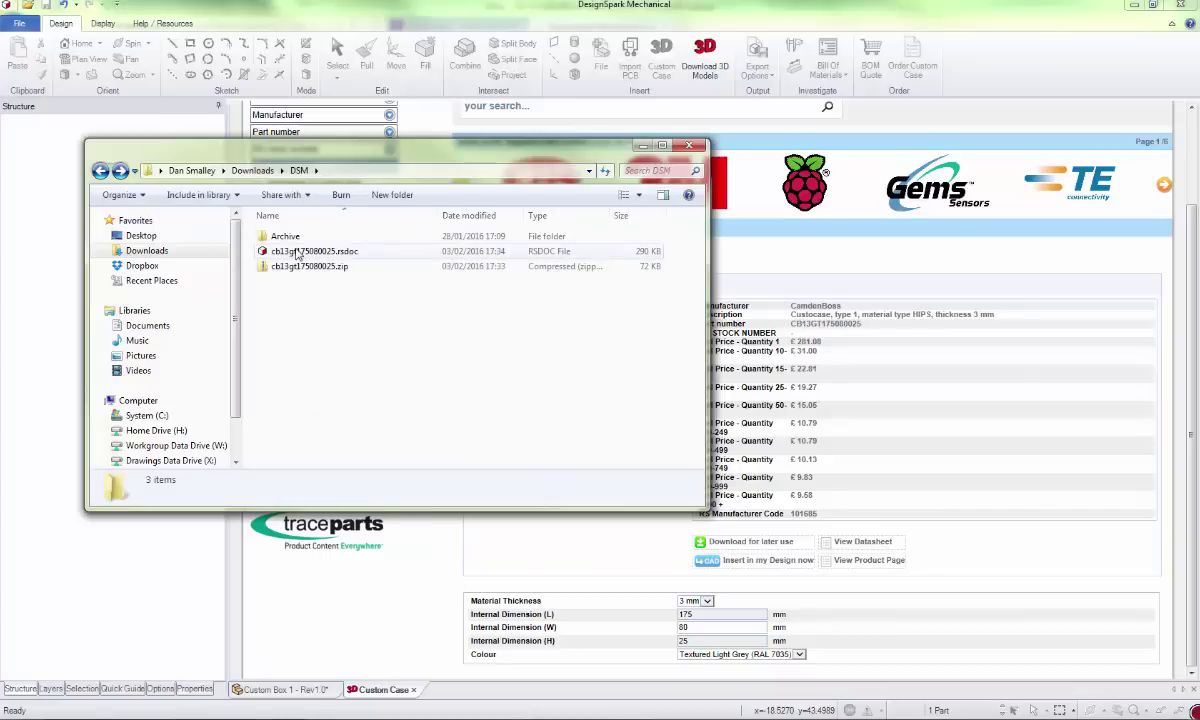
Drag the extracted .rsdoc into the Custom Box 1 viewport to insert the case.
click(297, 253)
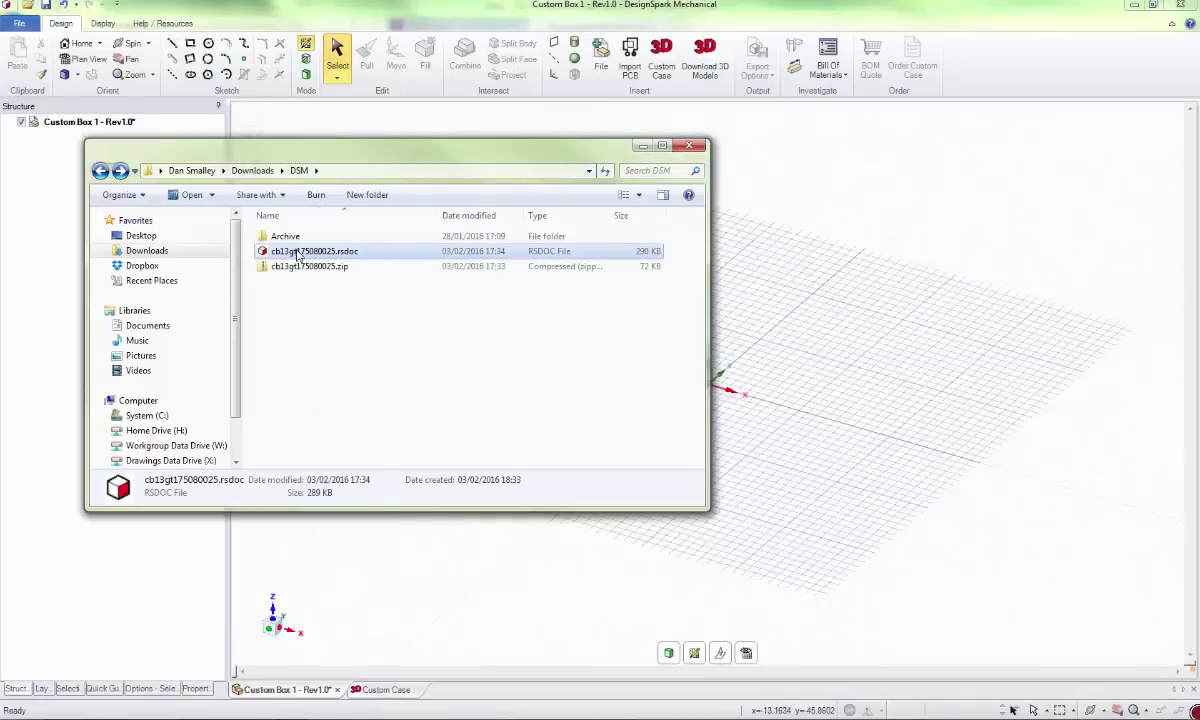
drag(289, 252, 820, 333)
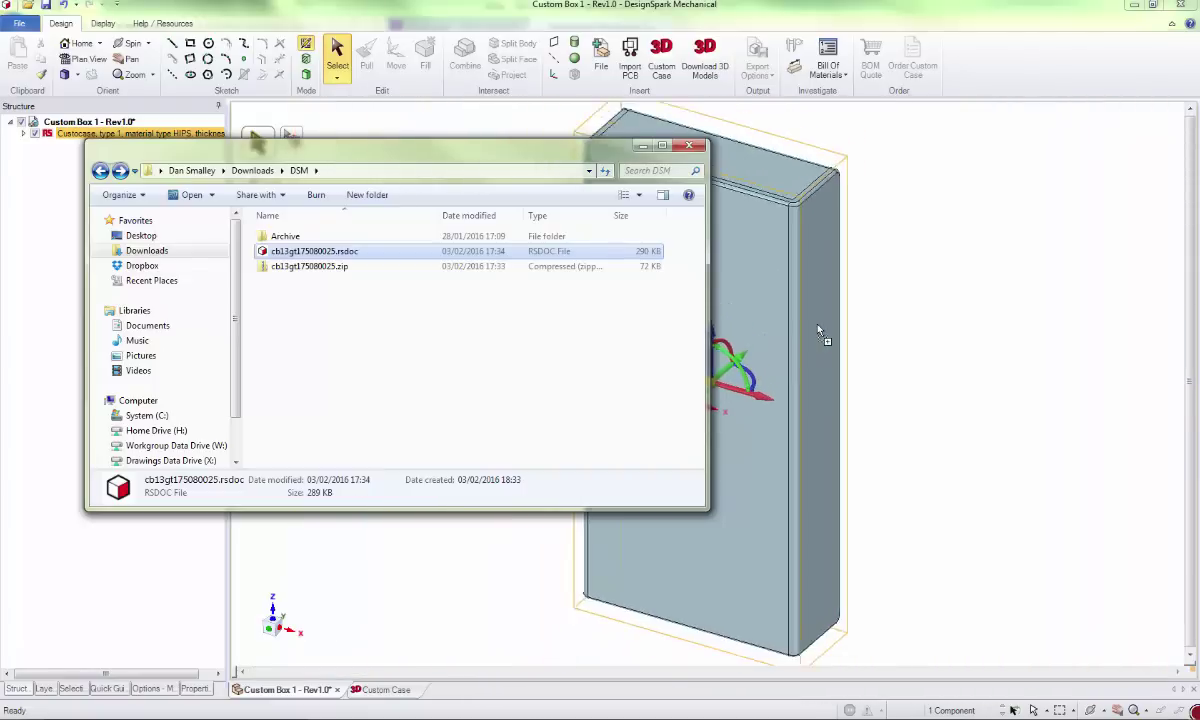
click(641, 147)
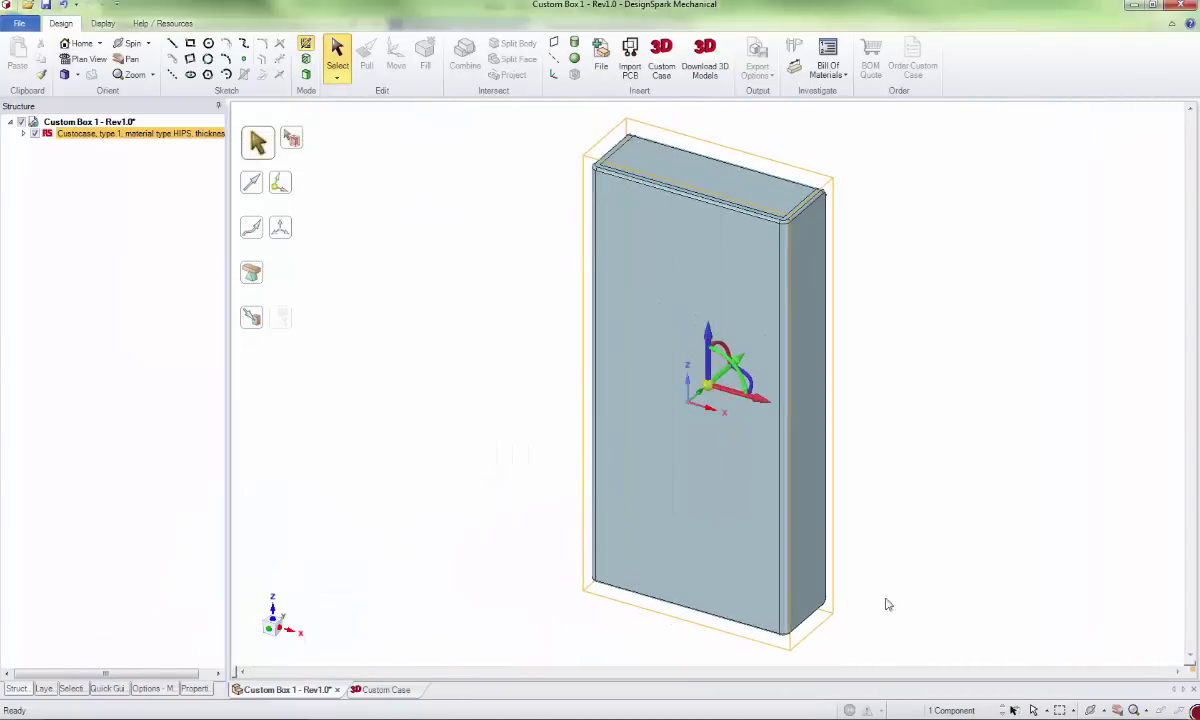
Orbit the view to inspect the imported case, then reopen the Custom Case catalogue.
key(m)
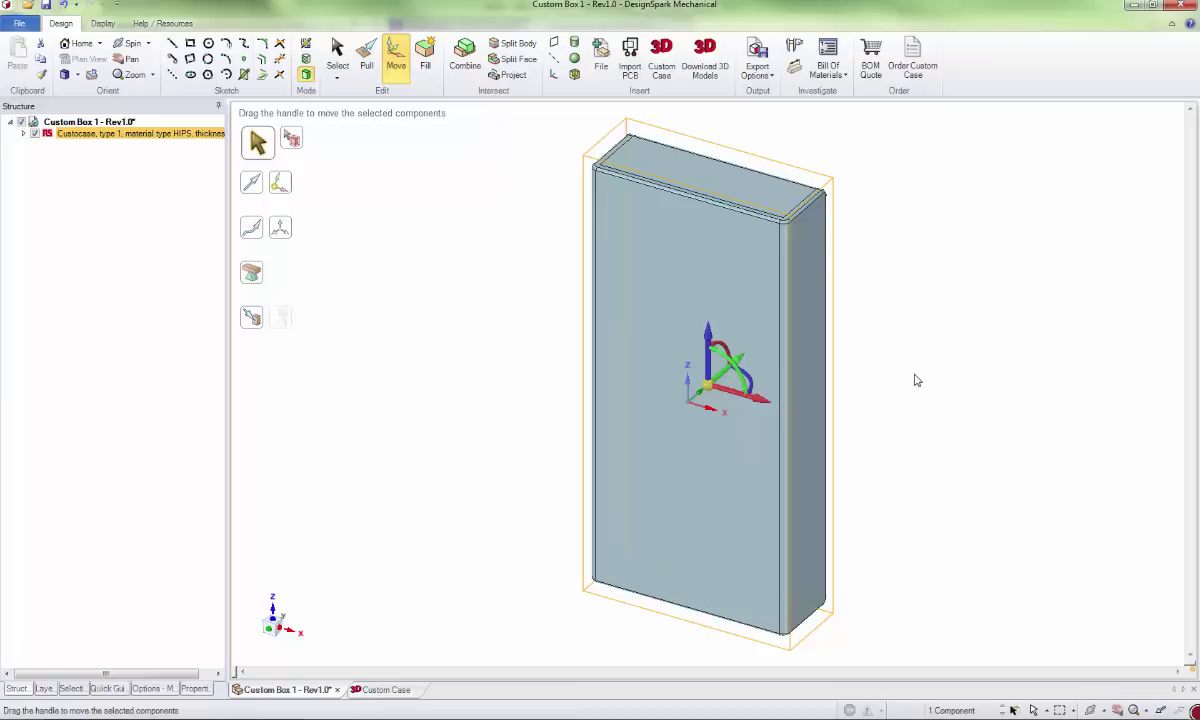
middle_drag(884, 391, 884, 391)
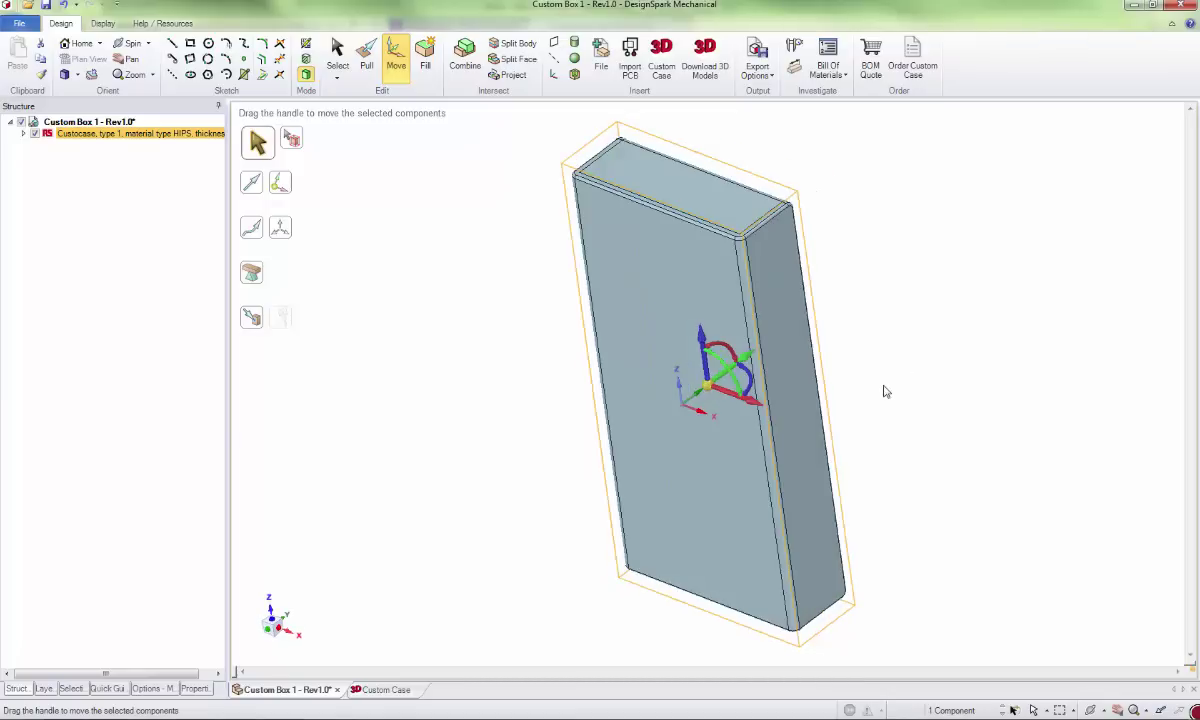
middle_drag(932, 375, 764, 513)
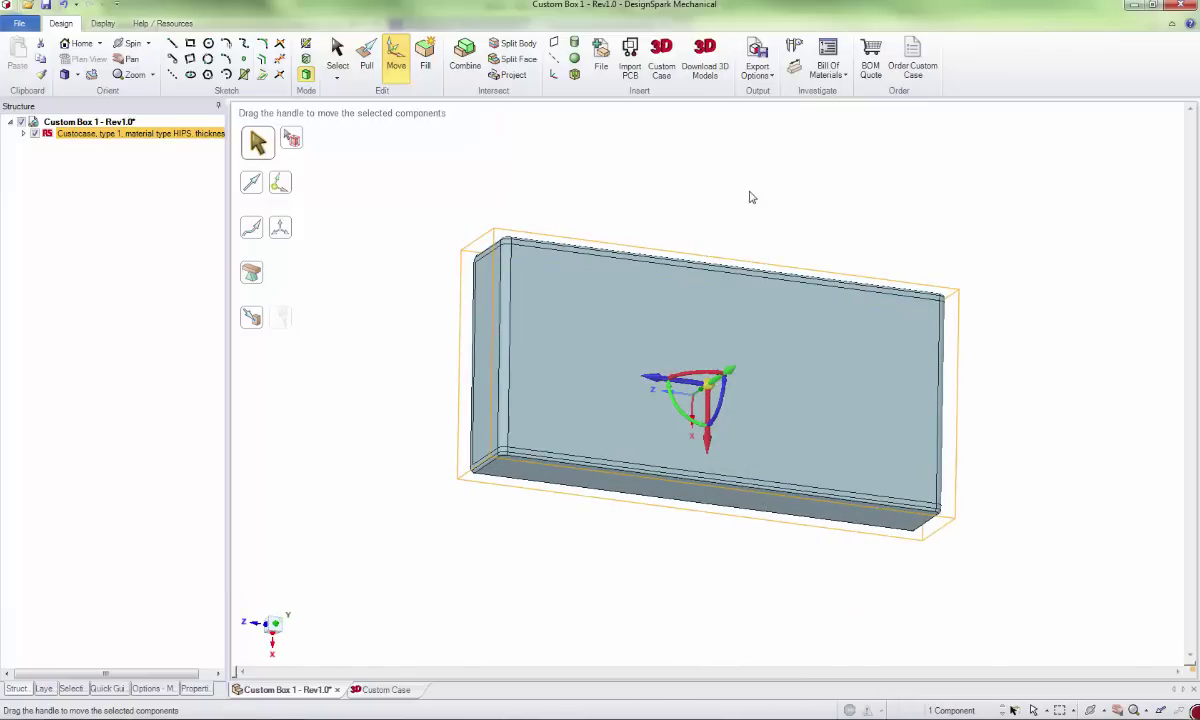
click(659, 68)
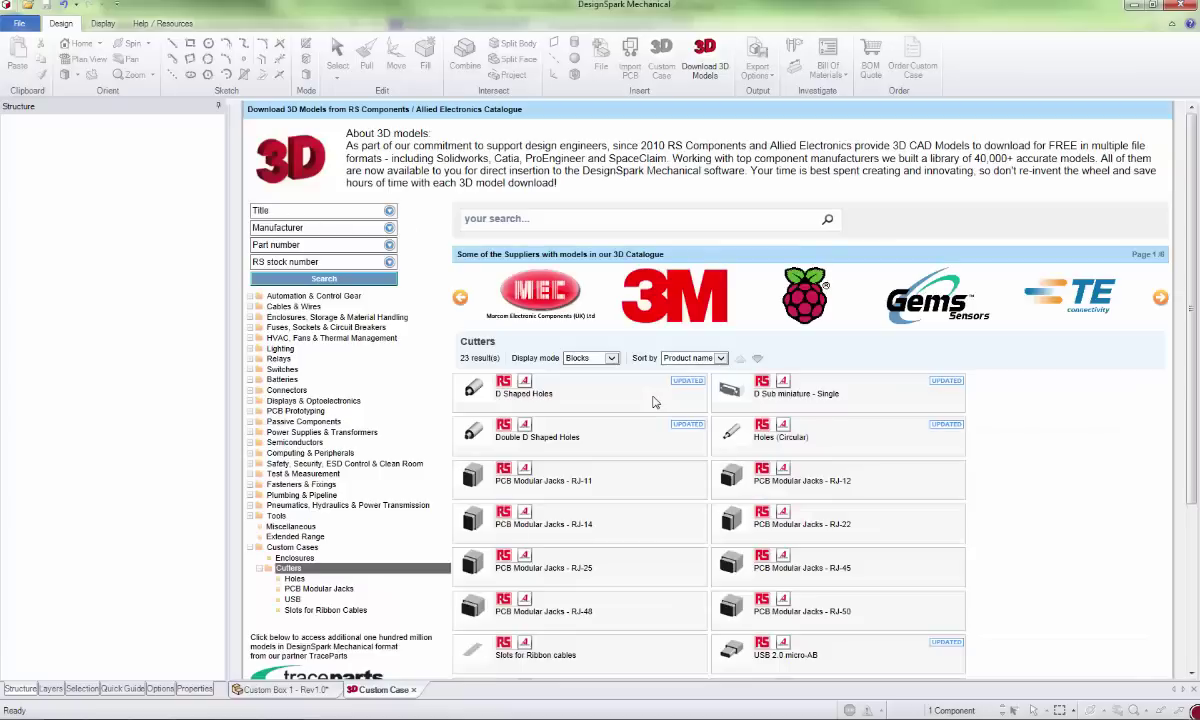
Open the D Shaped Holes cutter page from the Cutters category.
click(549, 399)
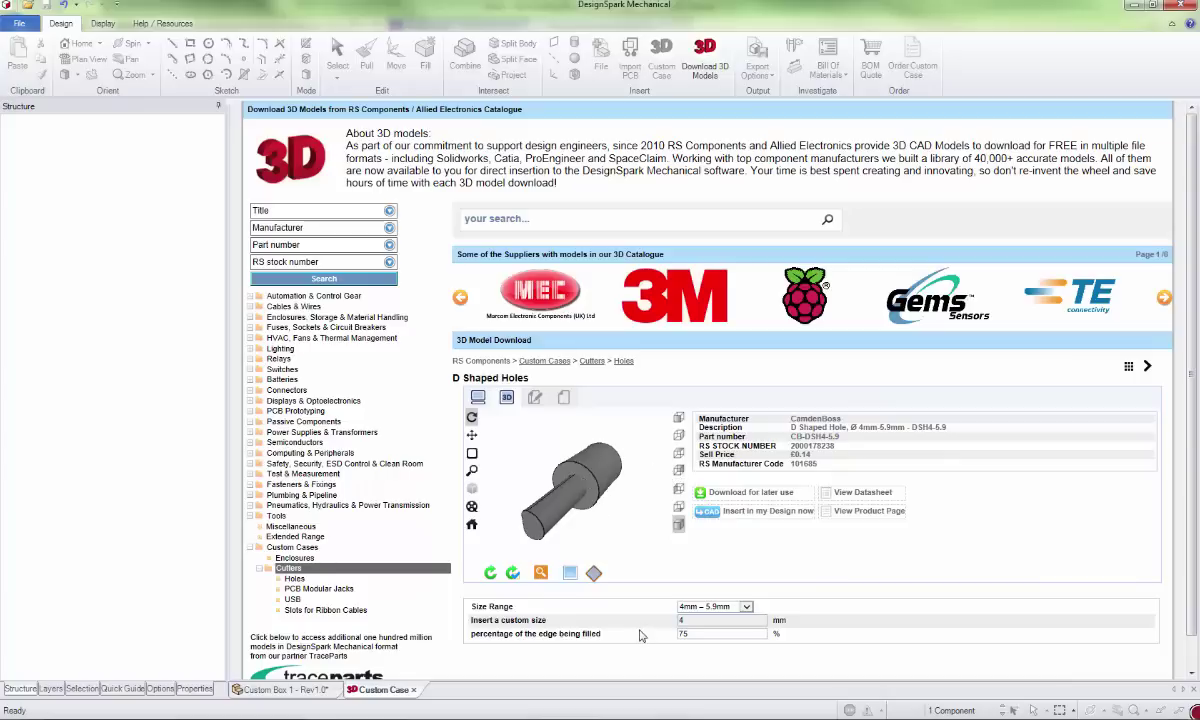
Set the D-shaped cutter to 8mm – 9.9mm range, 8.5 mm size, 90% edge fill, and prepare its download.
click(721, 620)
click(712, 606)
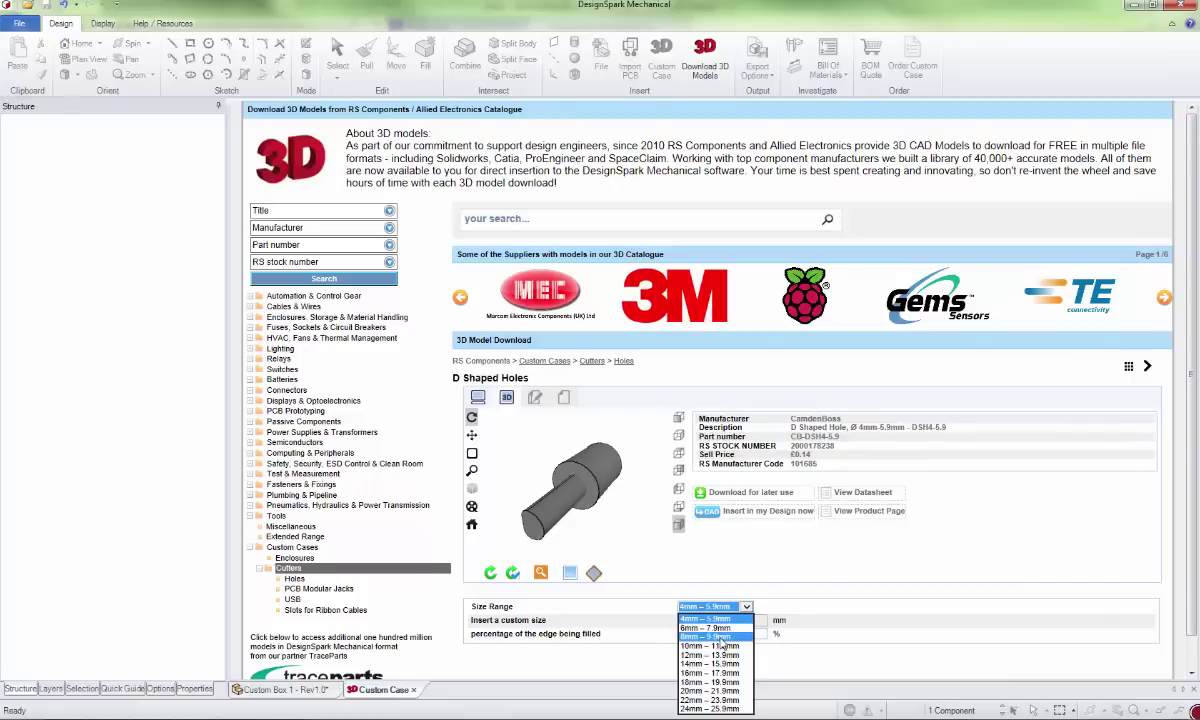
click(712, 636)
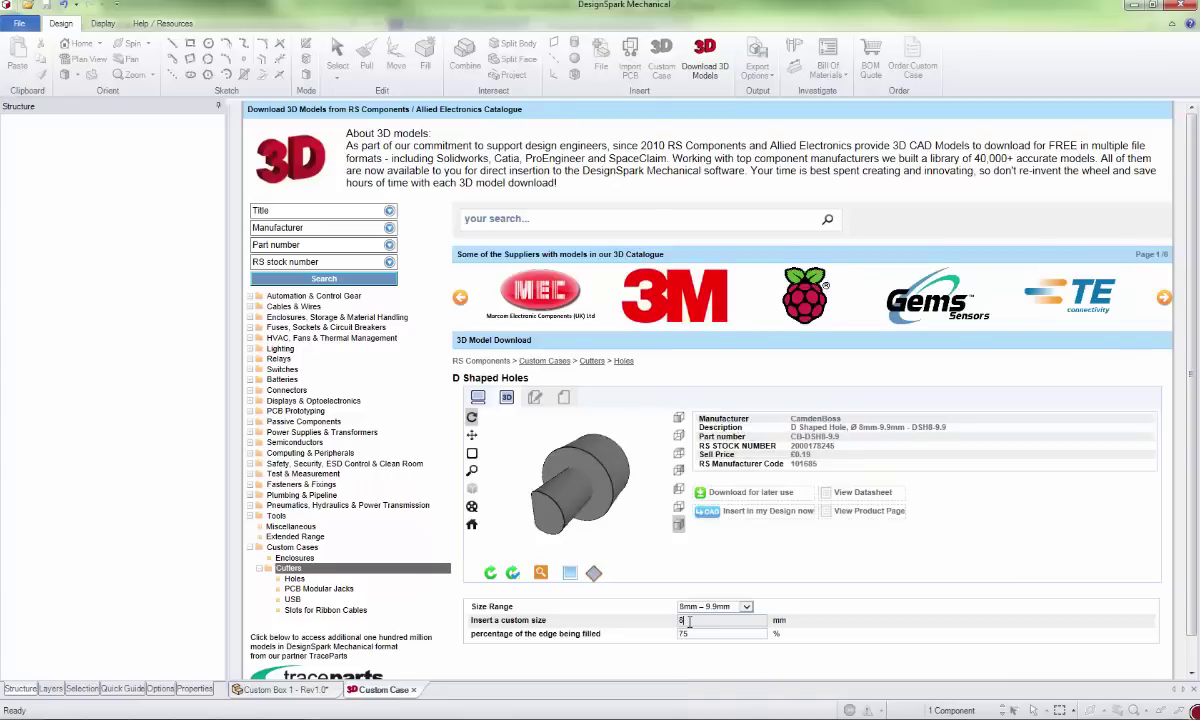
click(689, 621)
text(.8)
drag(545, 469, 565, 493)
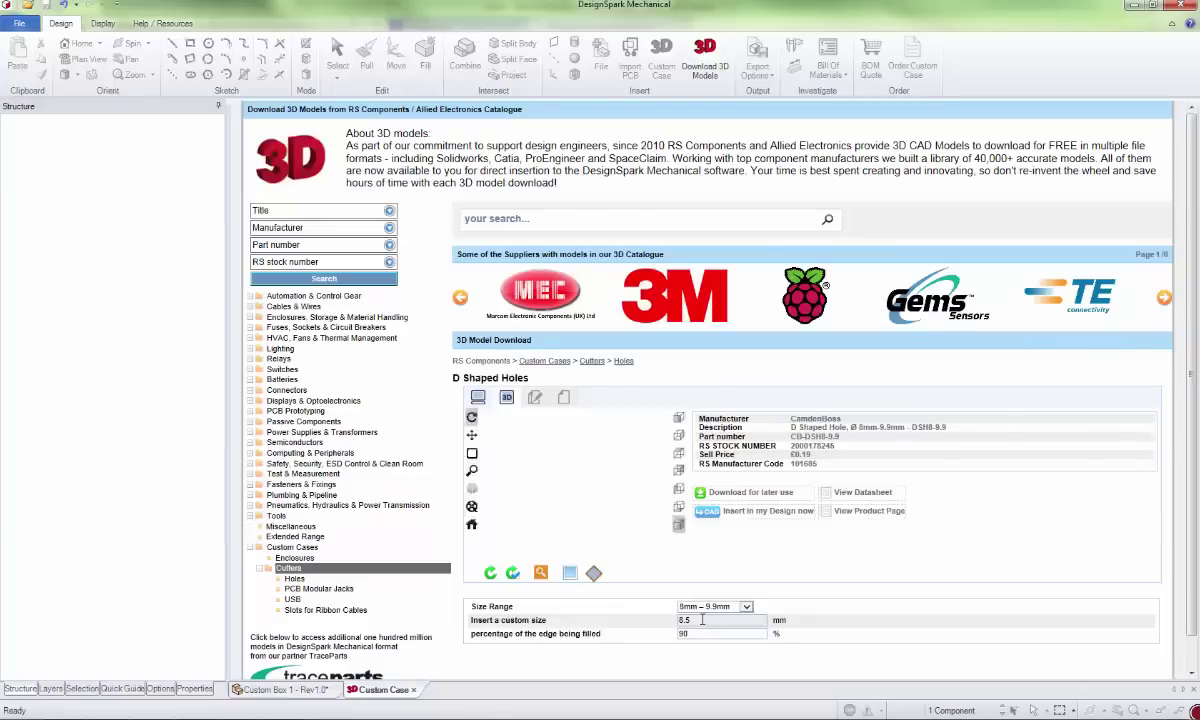
drag(586, 492, 567, 487)
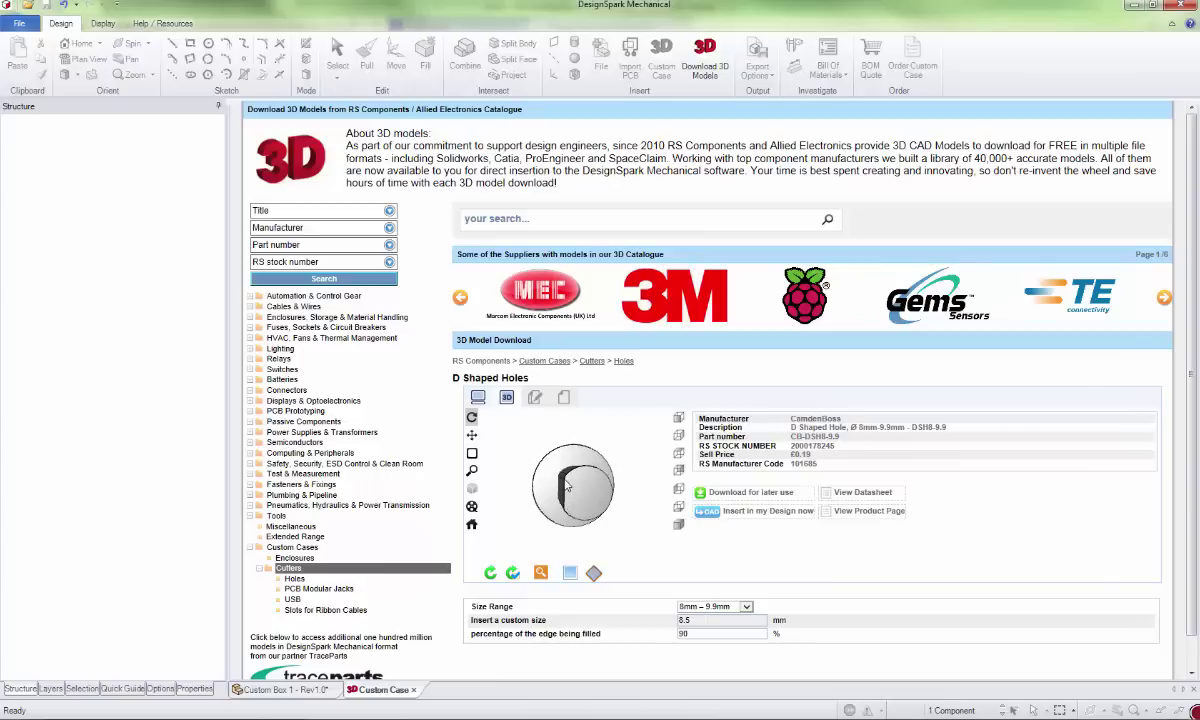
click(771, 501)
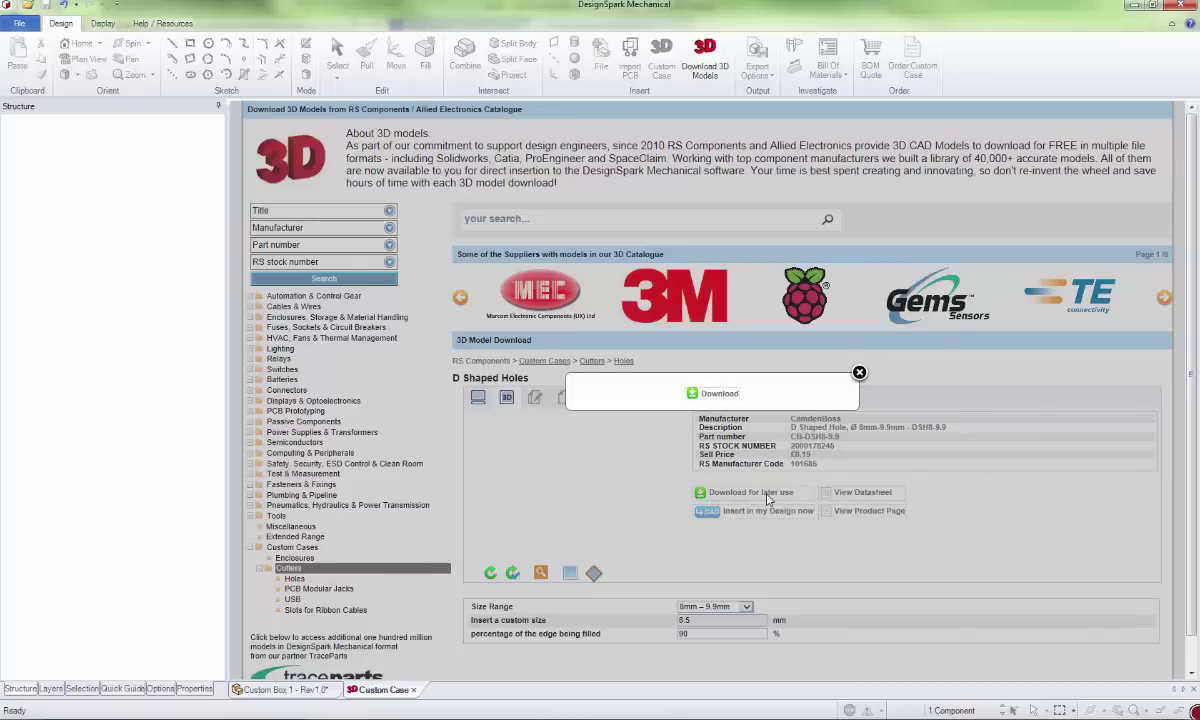
Download the prepared D-shaped hole cutter zip and save it into the DSM folder.
click(722, 394)
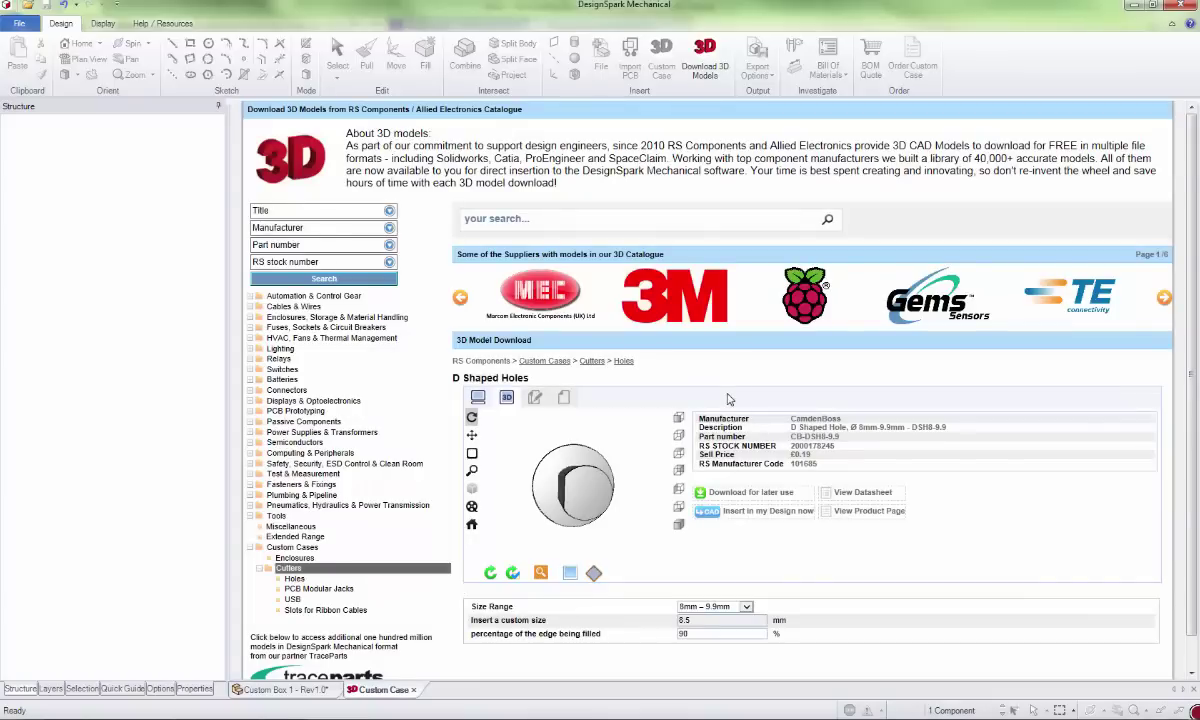
click(638, 374)
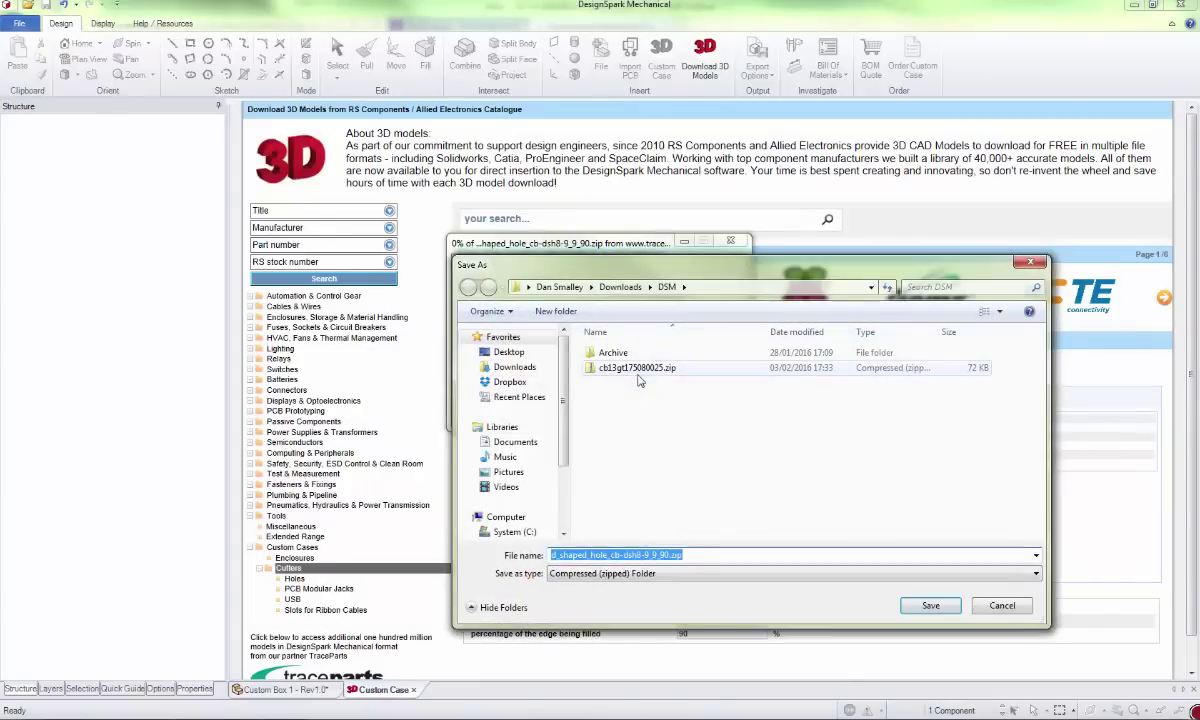
click(929, 606)
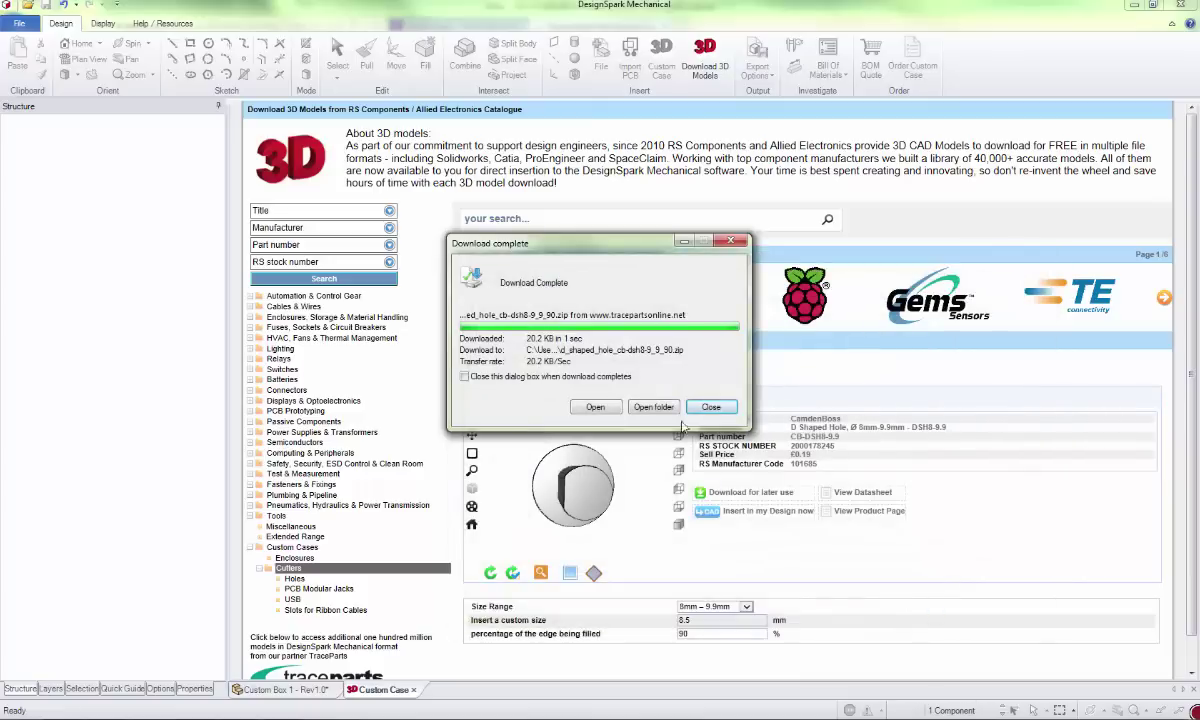
Extract d_shaped_hole_cb-dsh8-9_9_90.rsdoc from the zip into the DSM folder, then return to Custom Box 1.
click(652, 407)
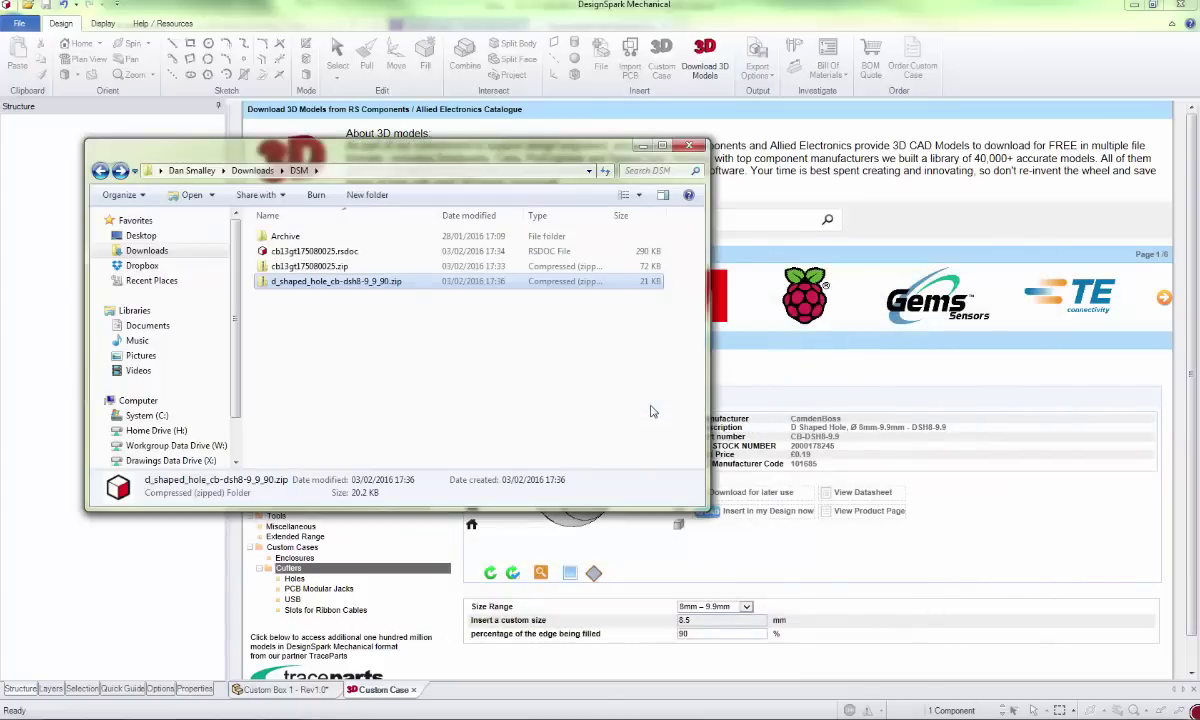
double_click(337, 283)
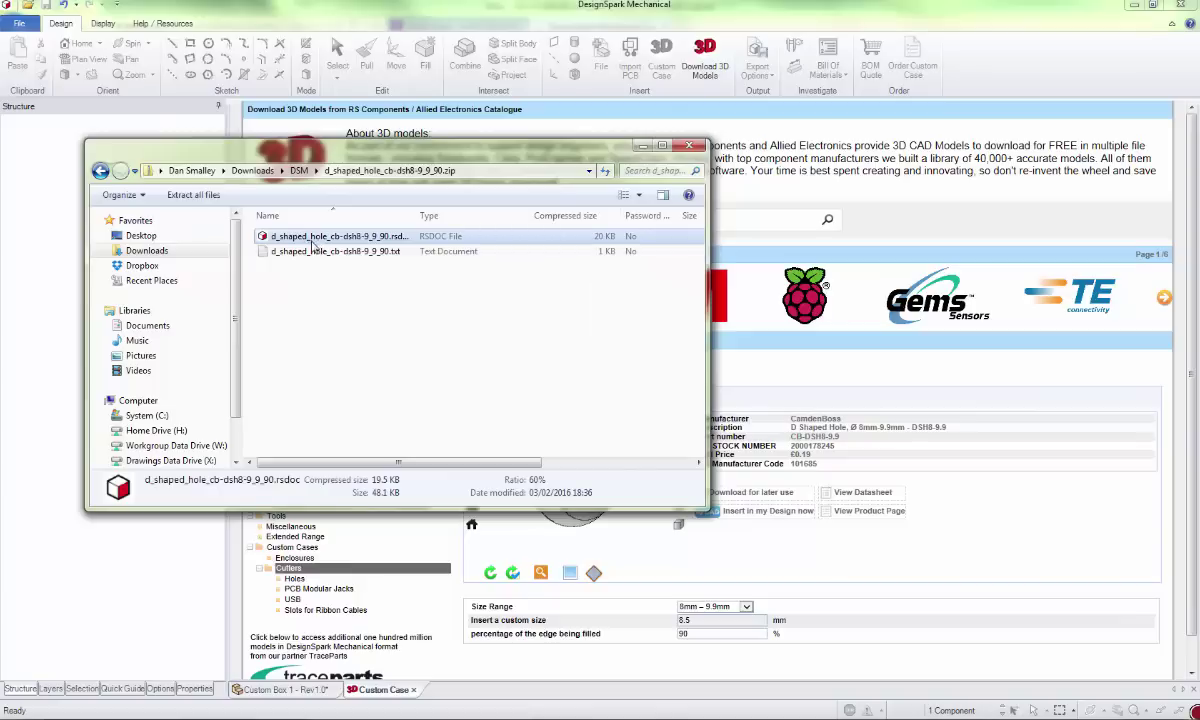
click(290, 343)
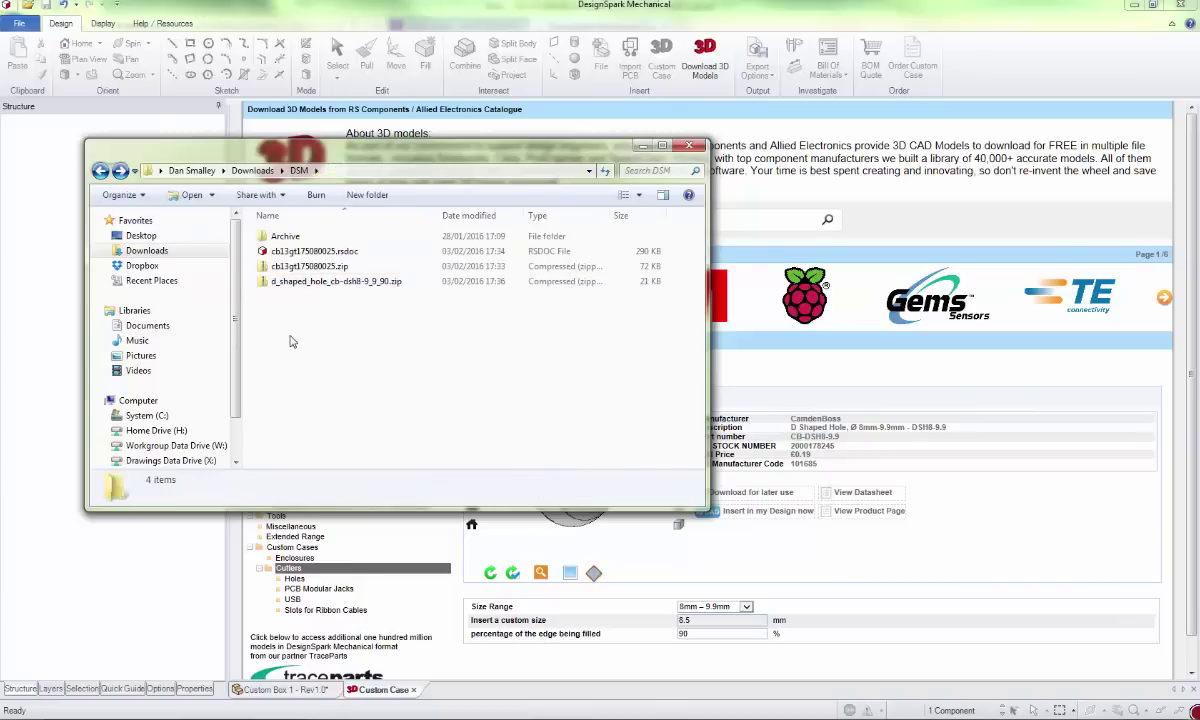
right_click(290, 343)
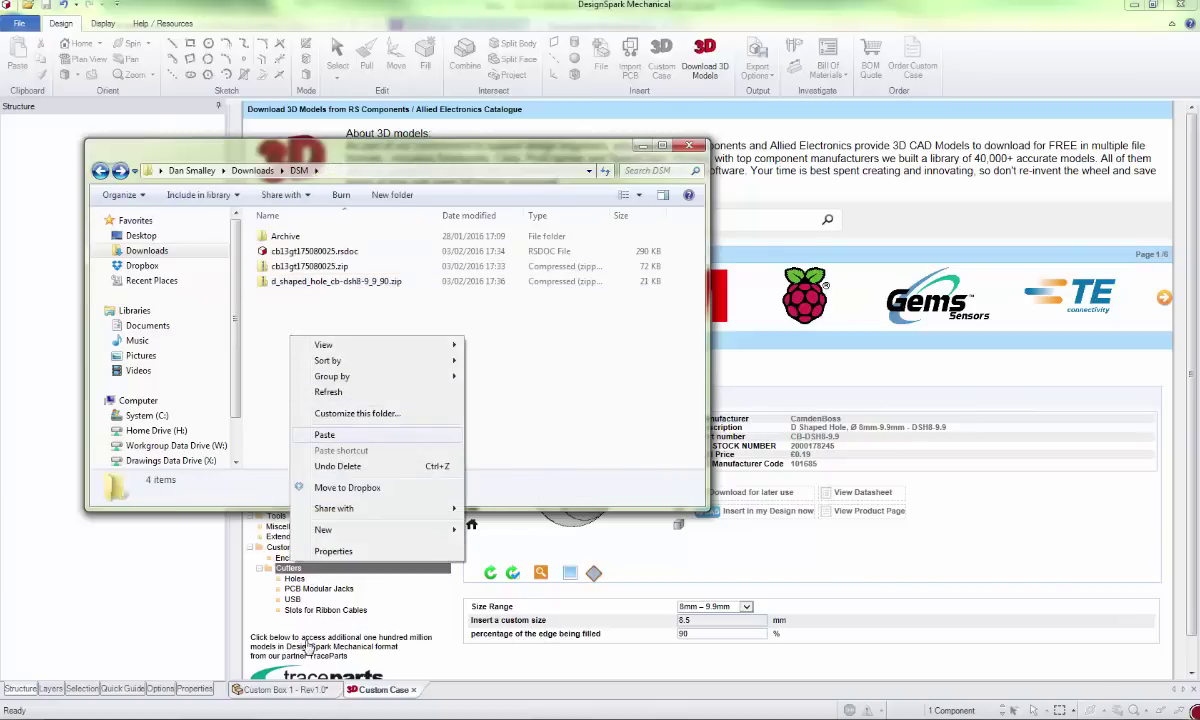
click(290, 683)
click(290, 683)
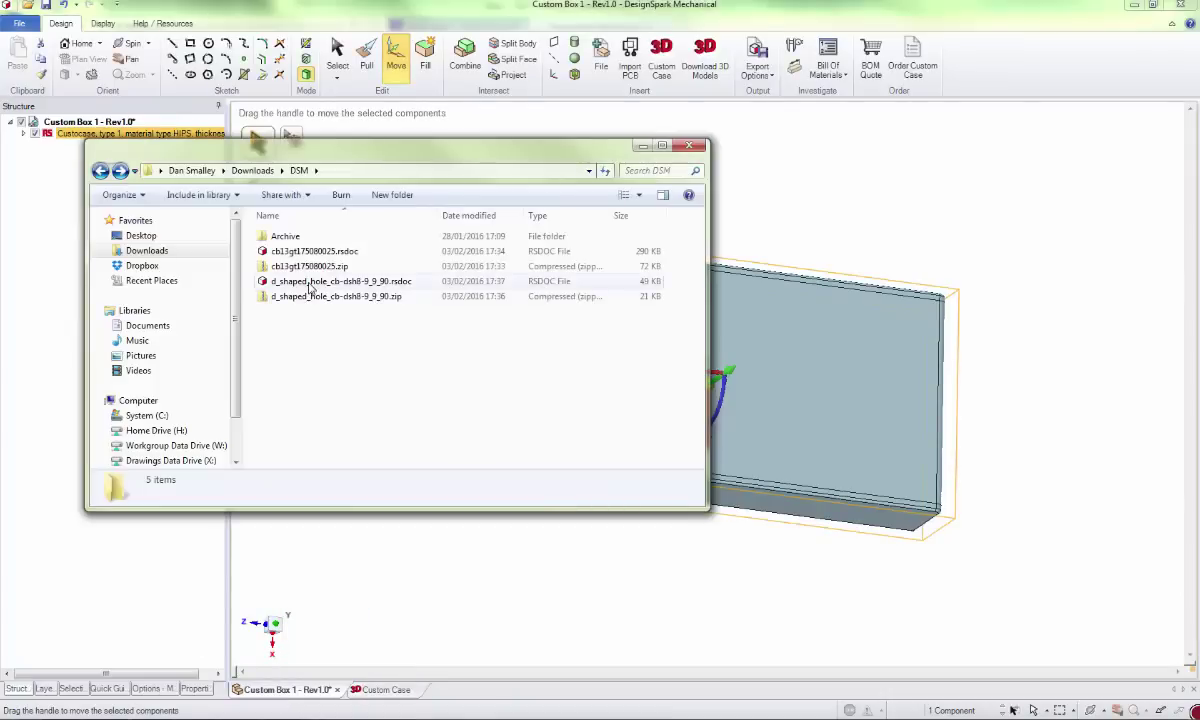
Drag d_shaped_hole_cb-dsh8-9_9_90.rsdoc into the Custom Box 1 view, minimize Explorer, and orbit to the box top.
drag(295, 287, 975, 335)
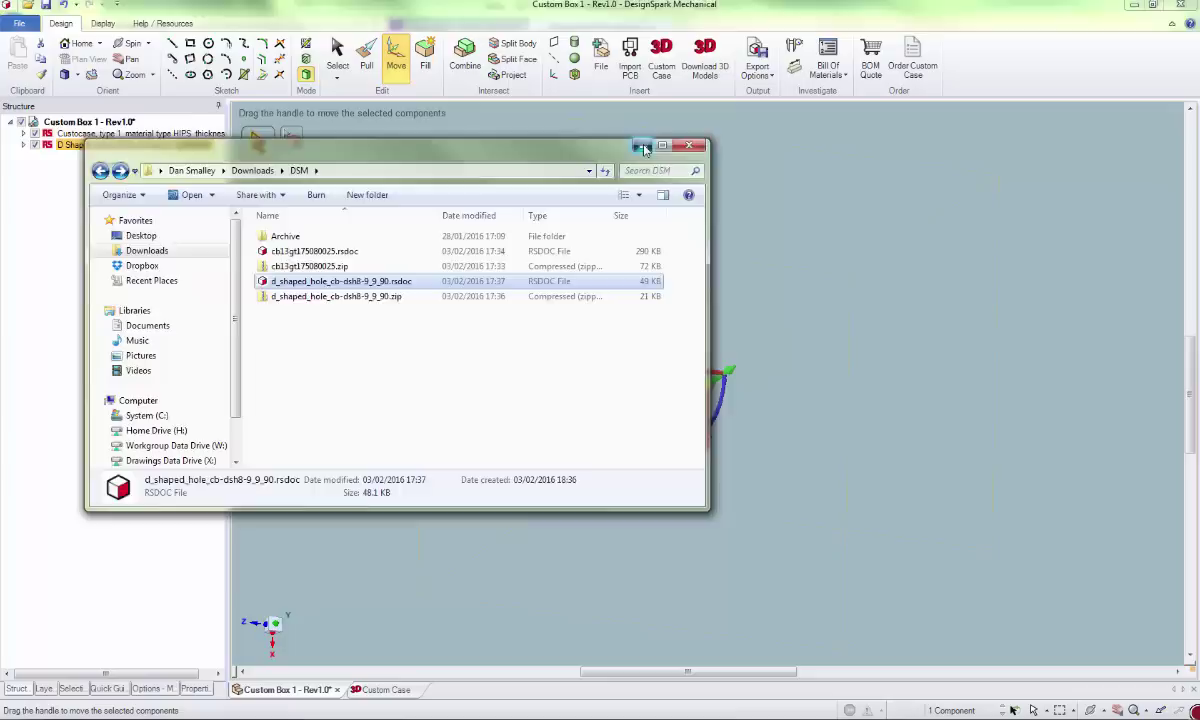
click(693, 148)
scroll(486, 503, down, 5)
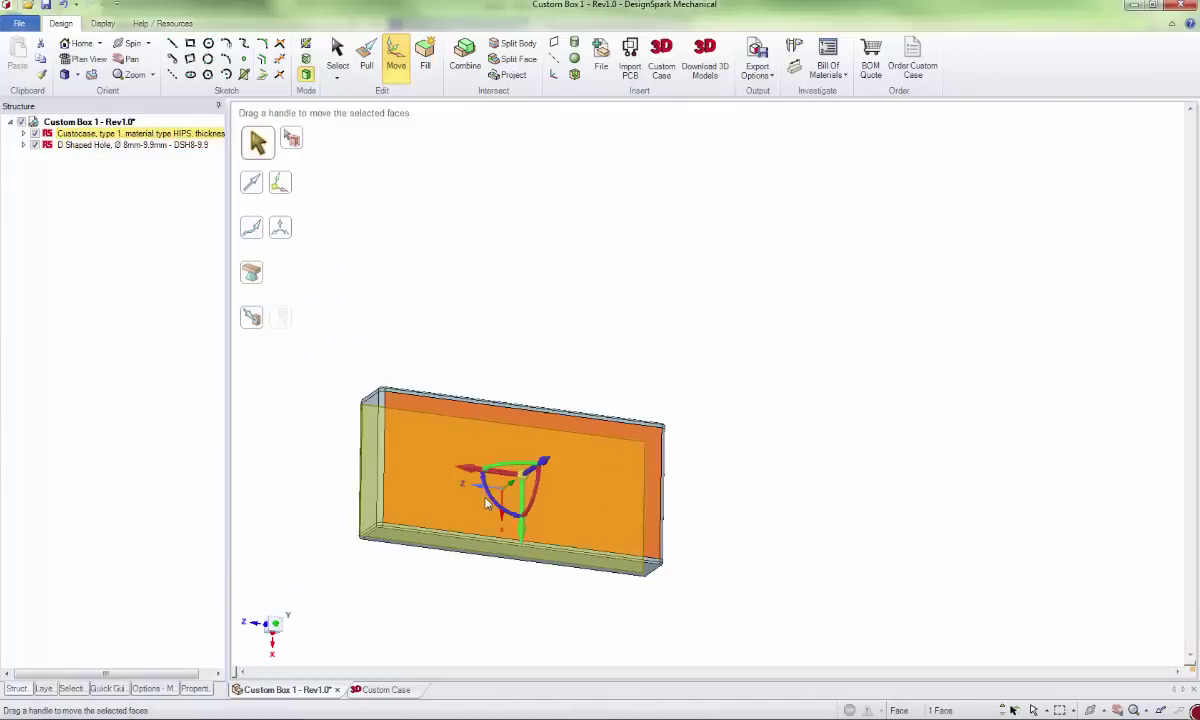
click(675, 493)
mouse_move(512, 570)
middle_down()
mouse_move(552, 501)
mouse_move(540, 492)
middle_up()
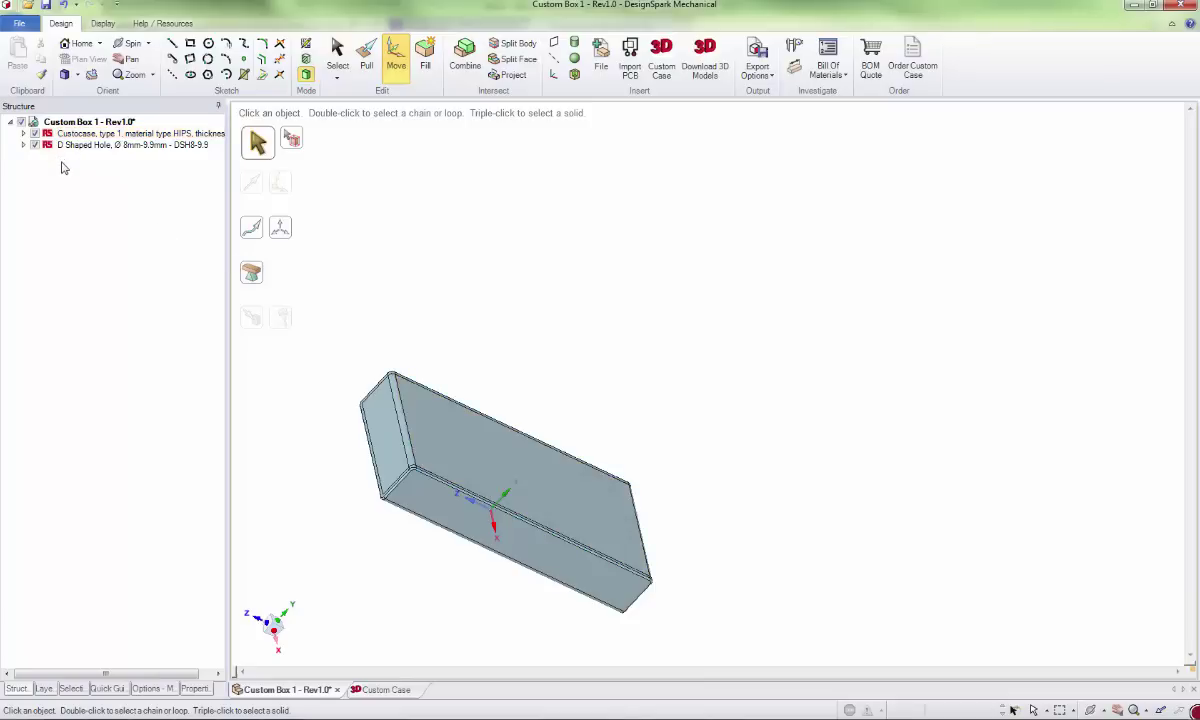
Hide the lid body Unnamed_01 under Custocase and orbit to view the open base and hole part.
click(23, 133)
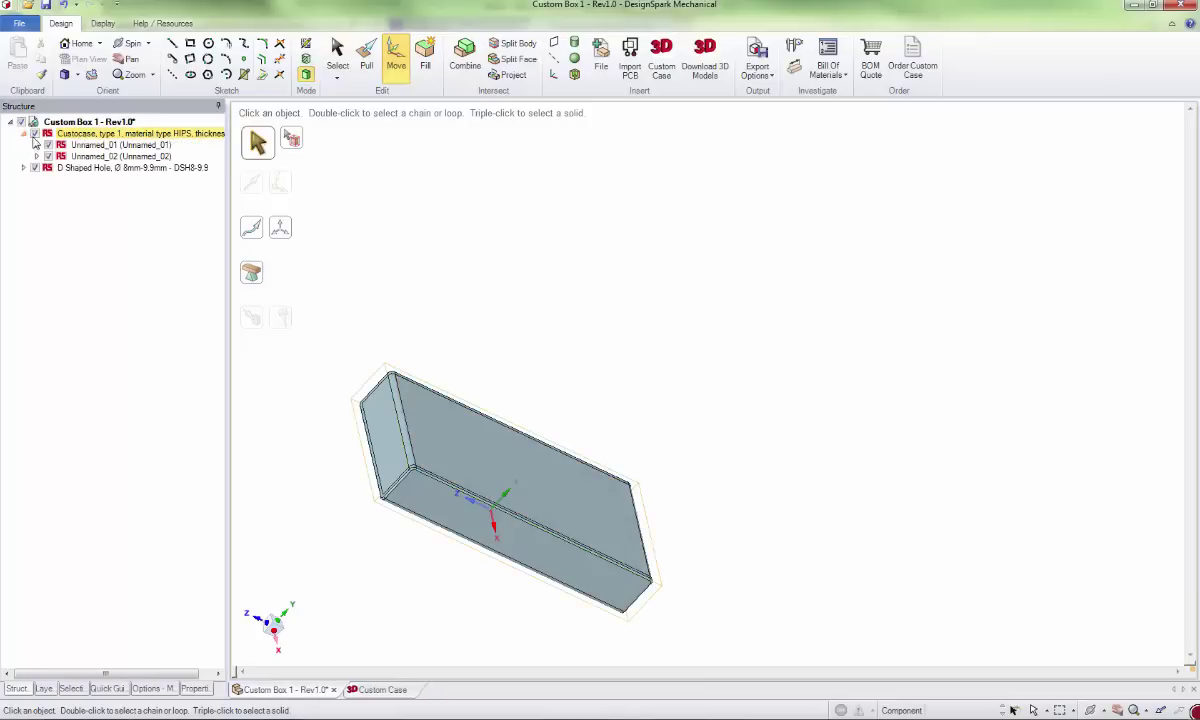
click(48, 145)
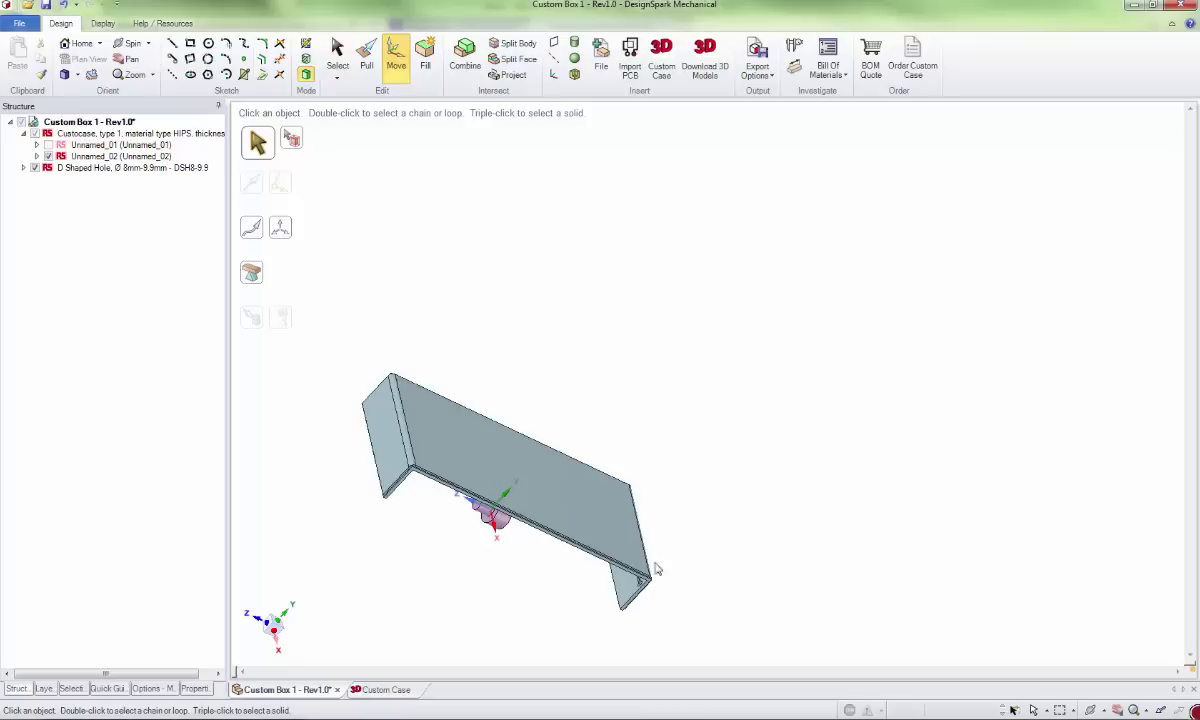
middle_drag(517, 562, 543, 350)
middle_drag(422, 622, 507, 560)
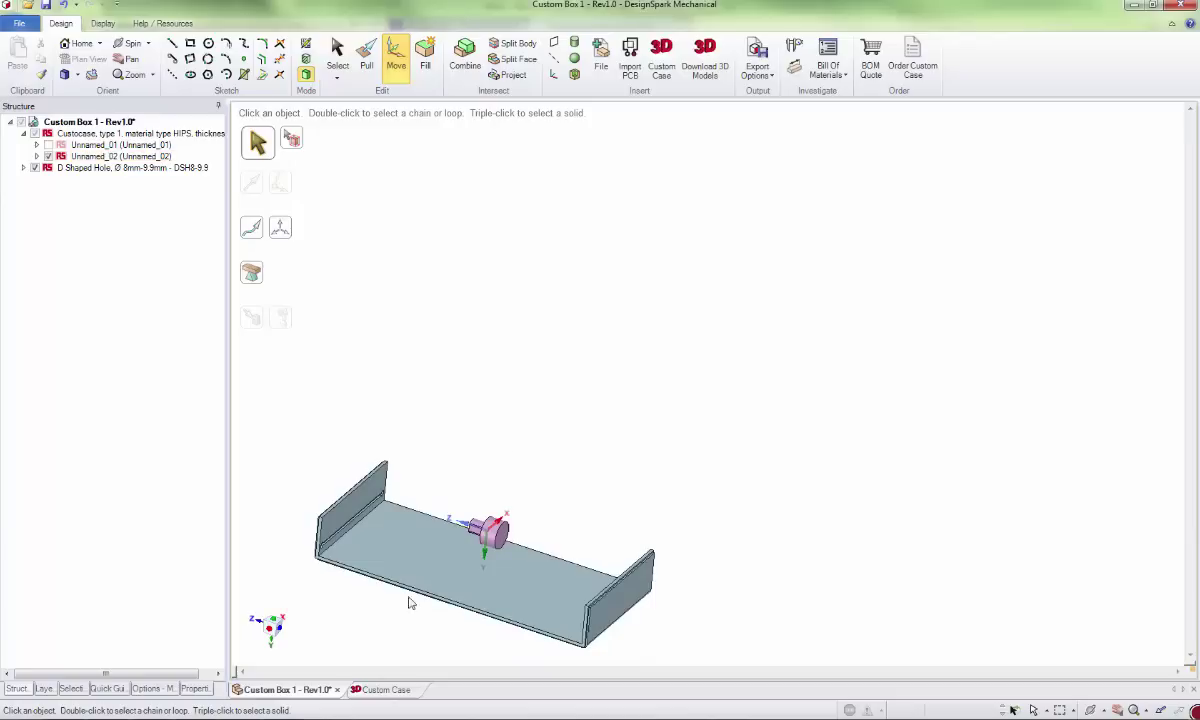
mouse_move(412, 603)
middle_down()
mouse_move(506, 624)
mouse_move(528, 645)
middle_up()
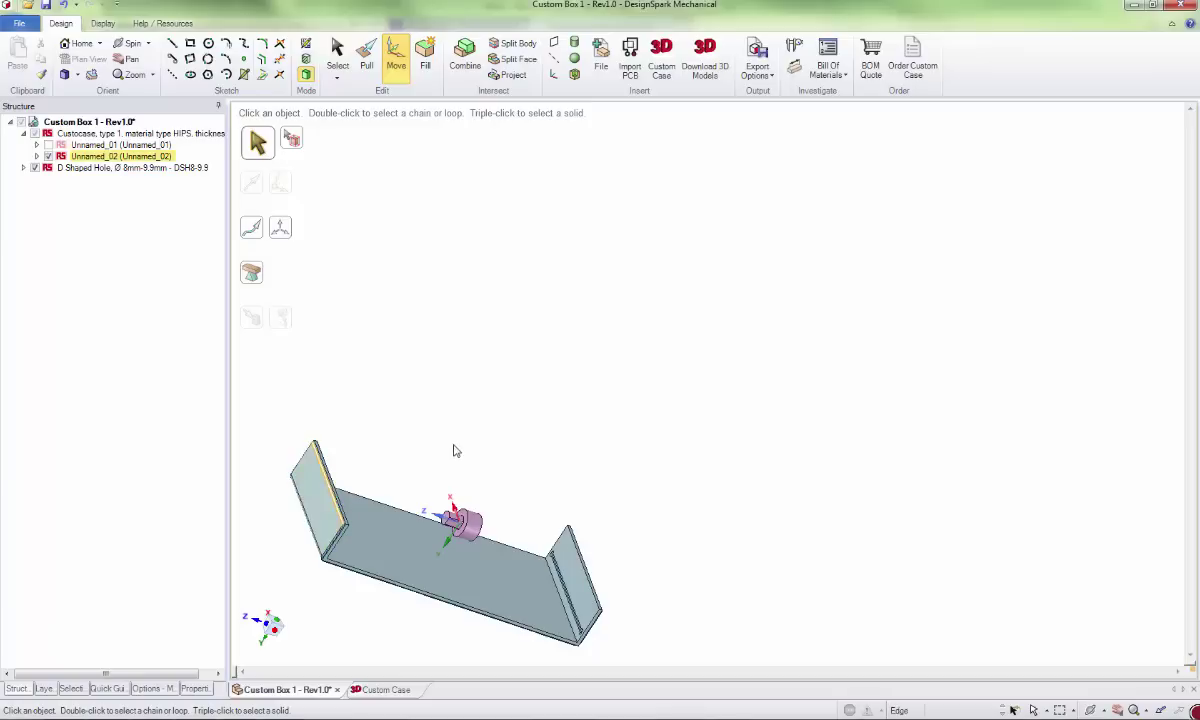
Move the D Shaped Hole component 18.56mm down onto the case panel.
scroll(484, 558, down, 3)
scroll(484, 558, up, 5)
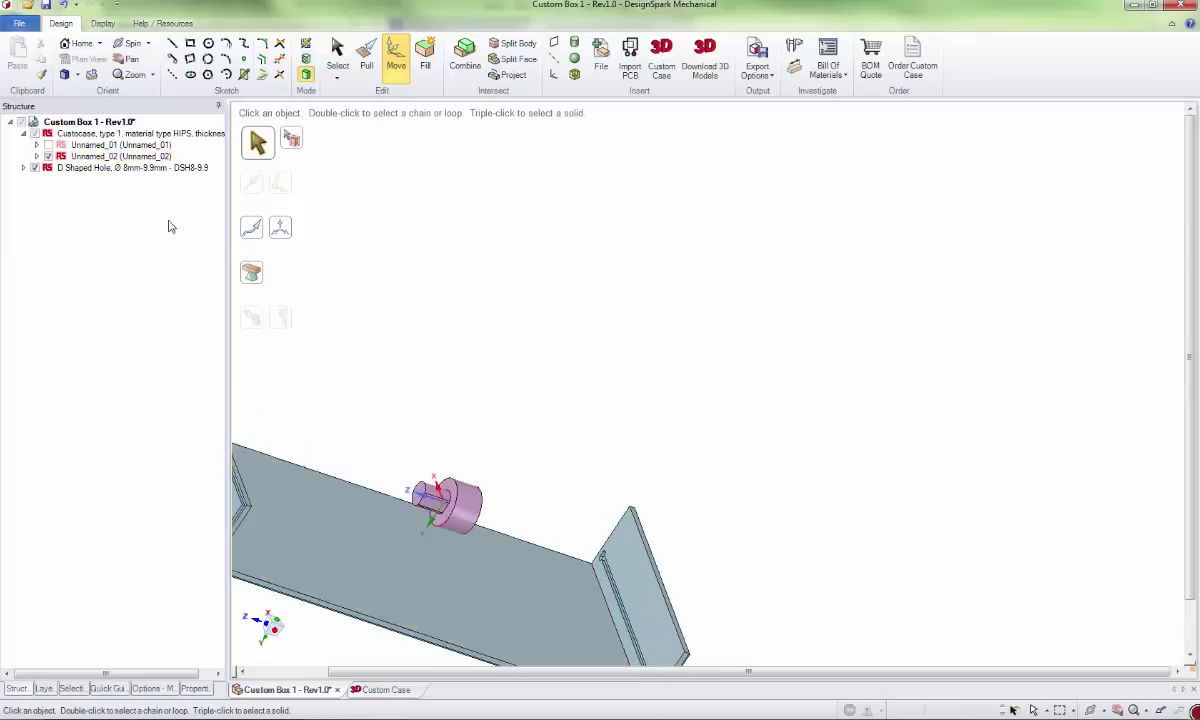
click(125, 170)
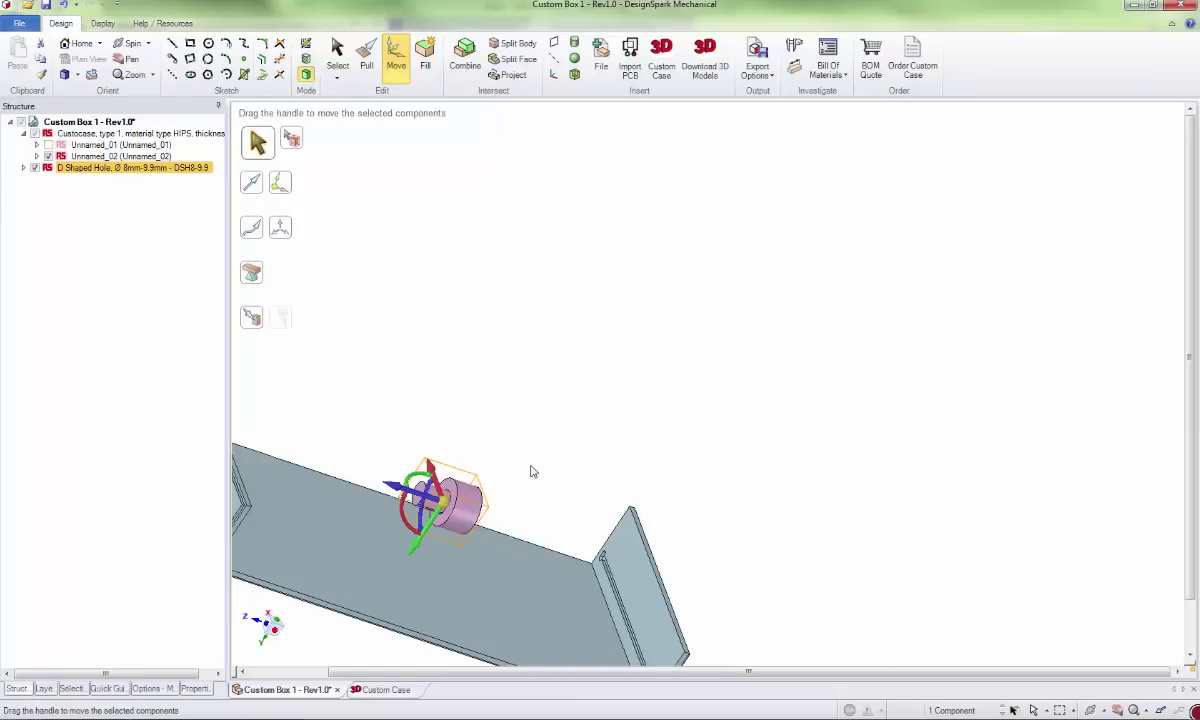
middle_drag(530, 471, 509, 463)
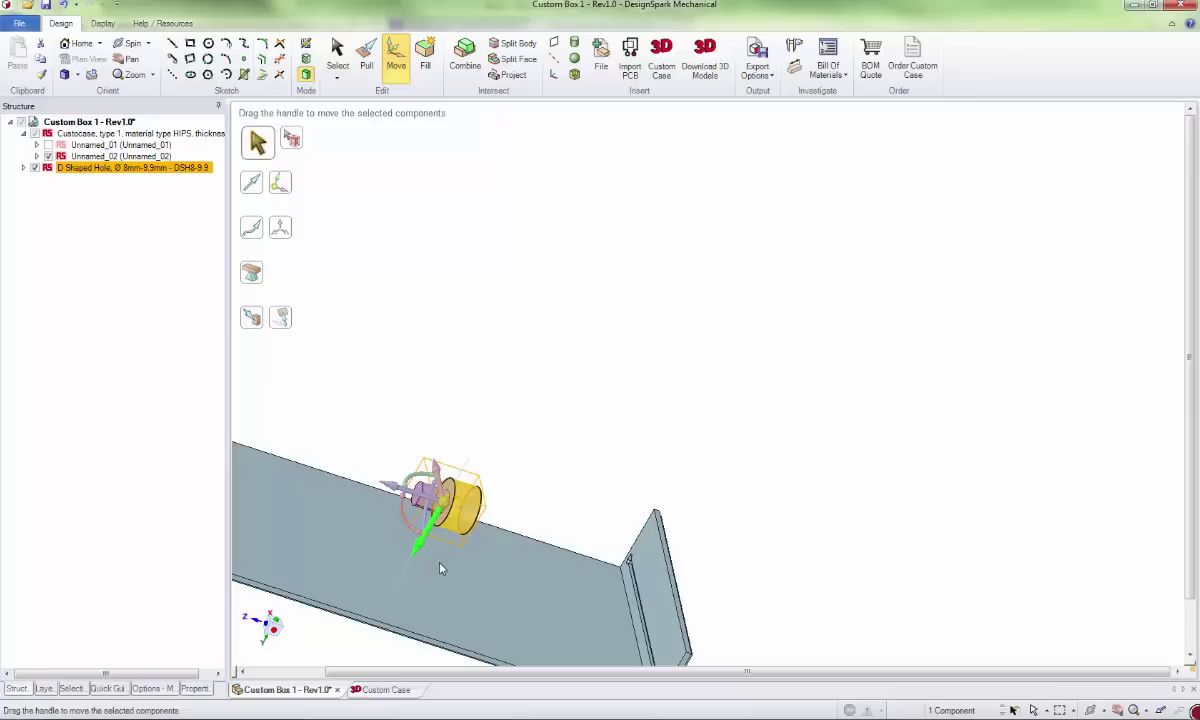
drag(440, 568, 441, 568)
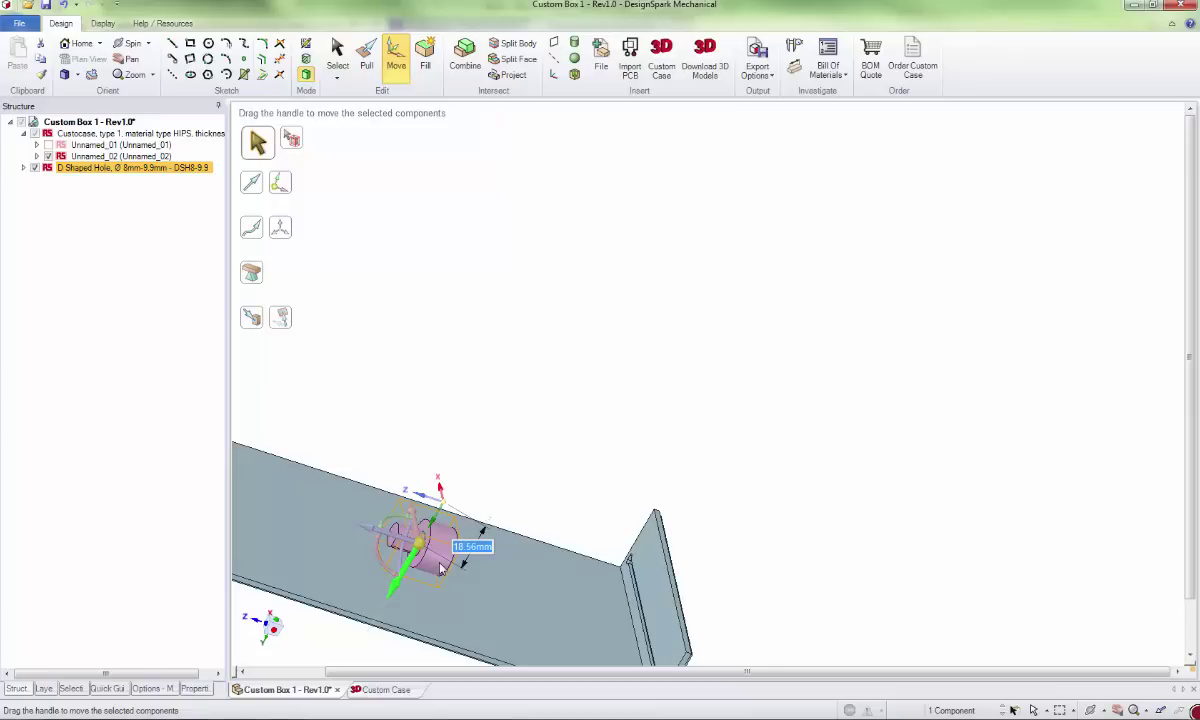
key(Escape)
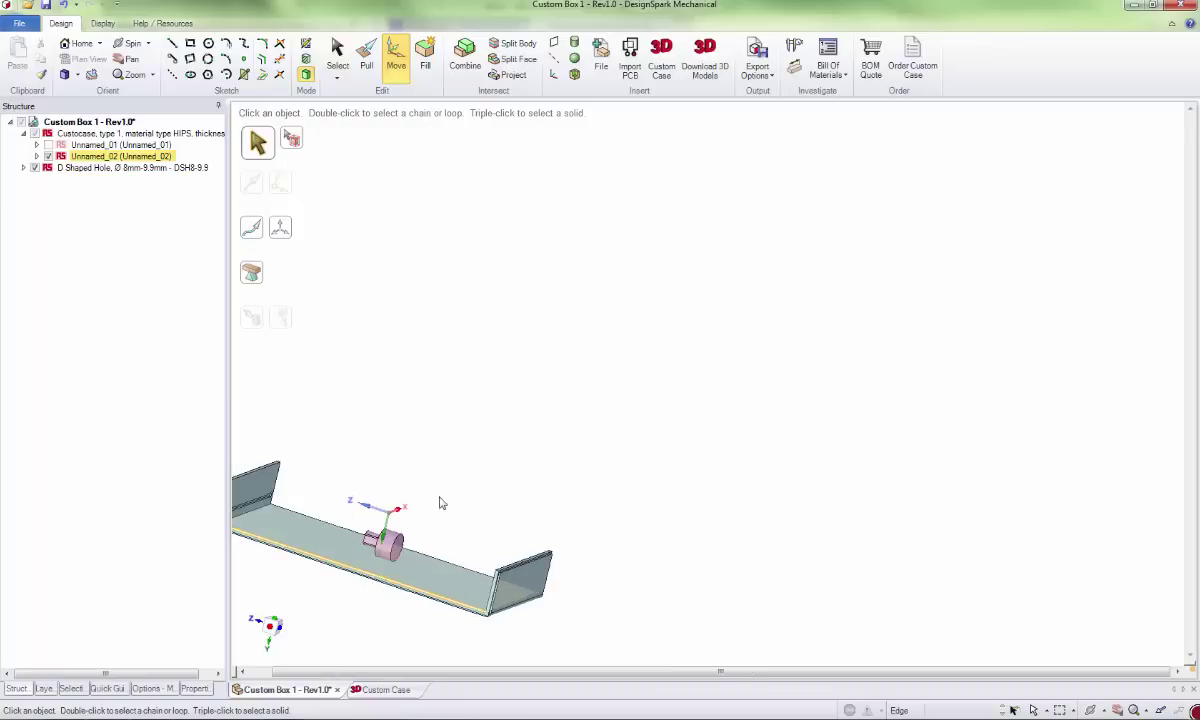
Recentre the view and move the D Shaped Hole Up To the left end wall face.
middle_drag(370, 607, 345, 600)
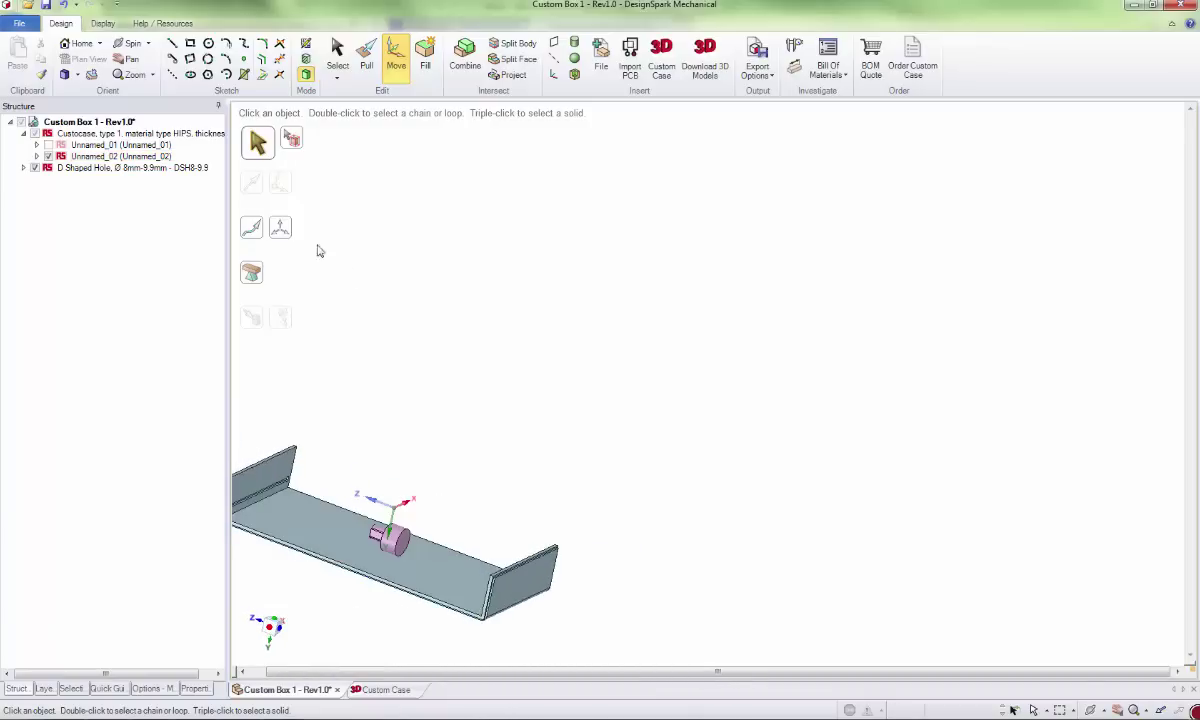
click(126, 58)
drag(462, 444, 774, 397)
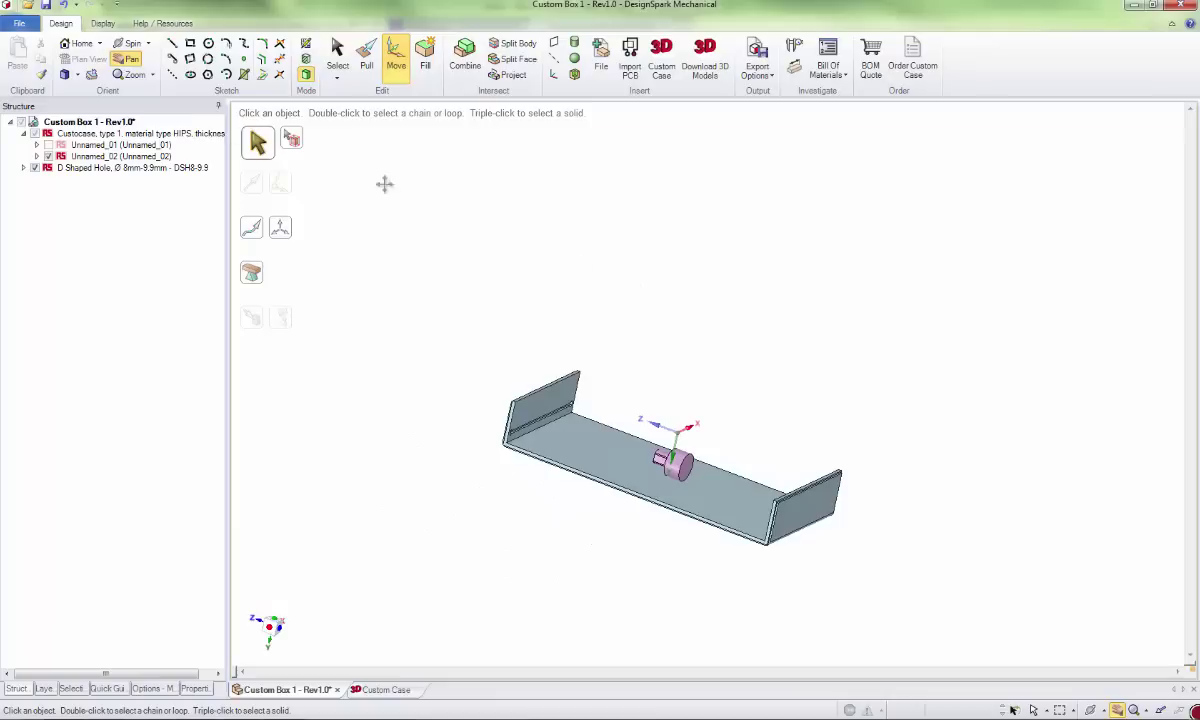
click(128, 43)
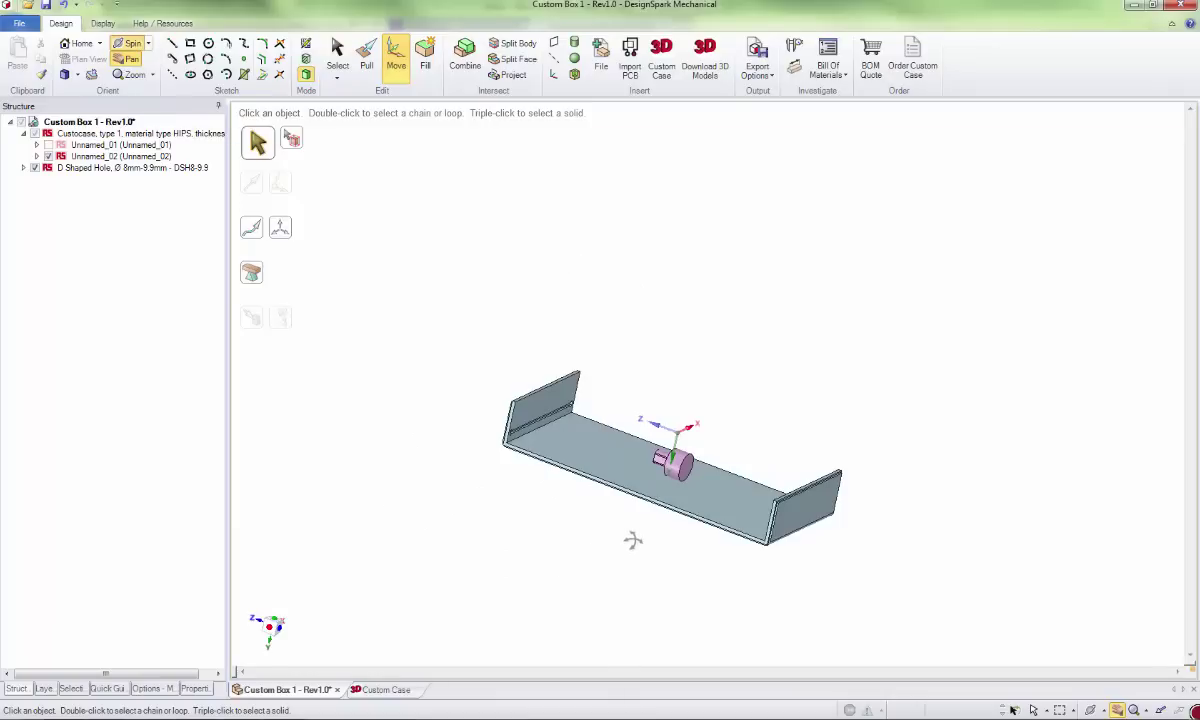
drag(633, 540, 632, 538)
middle_drag(657, 574, 600, 485)
scroll(600, 485, up, 5)
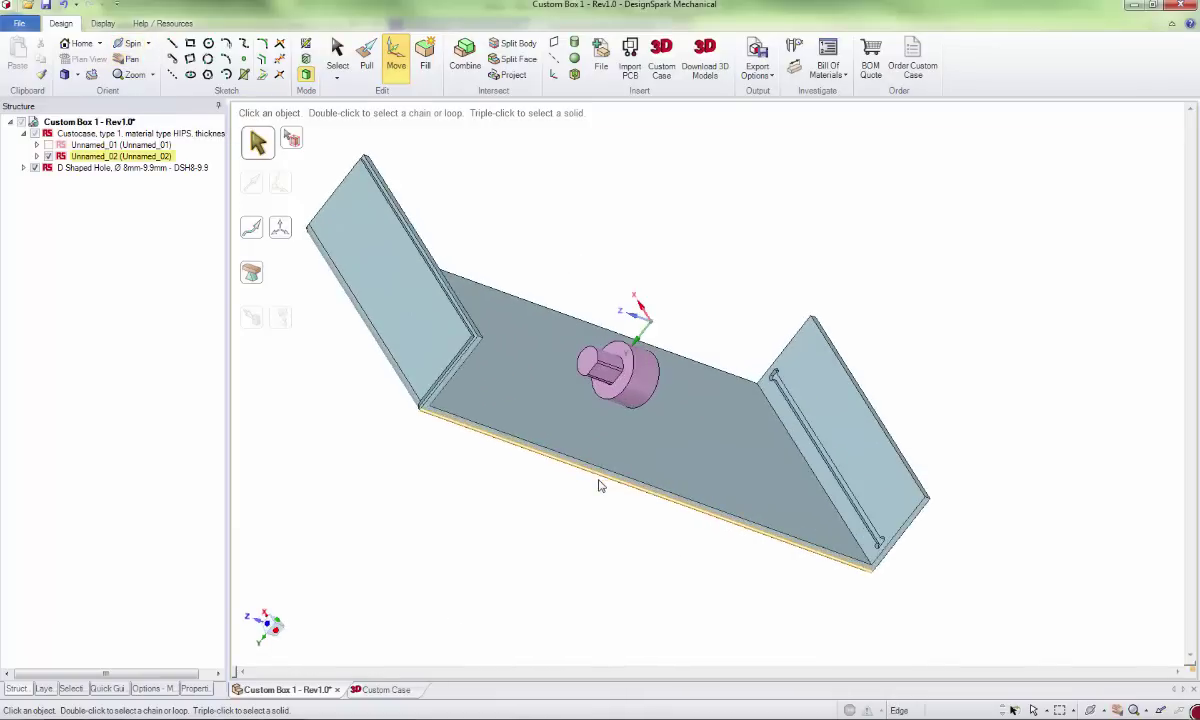
click(110, 167)
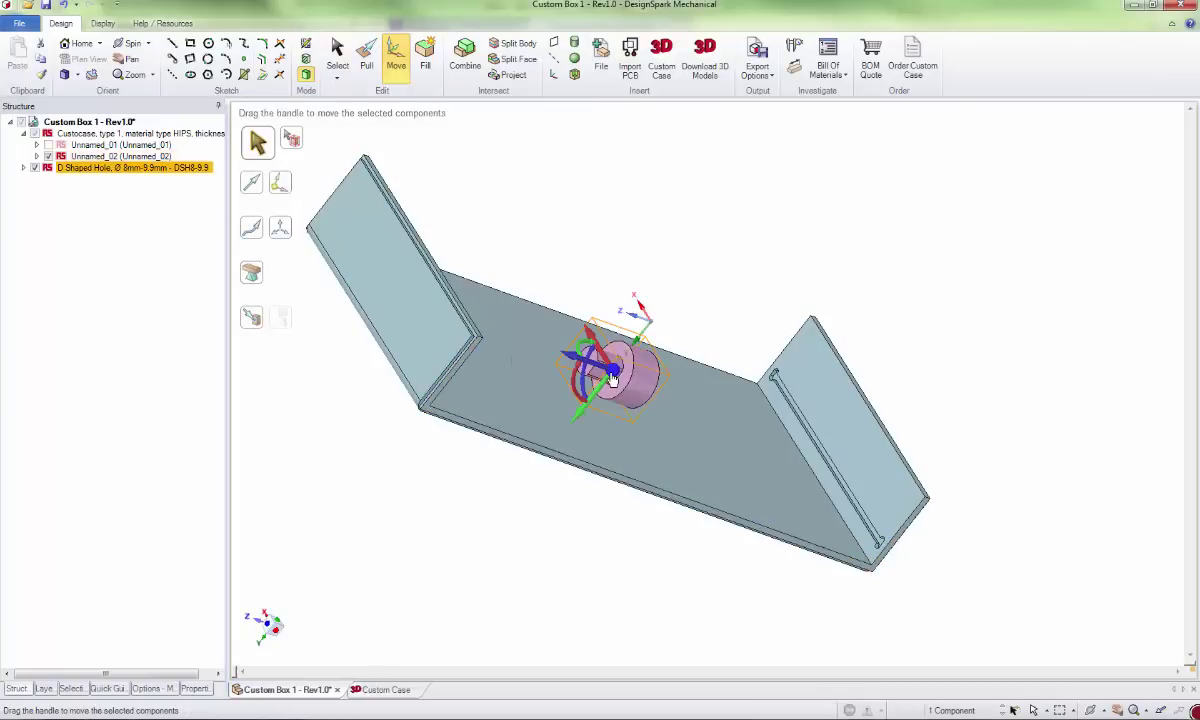
drag(588, 370, 584, 366)
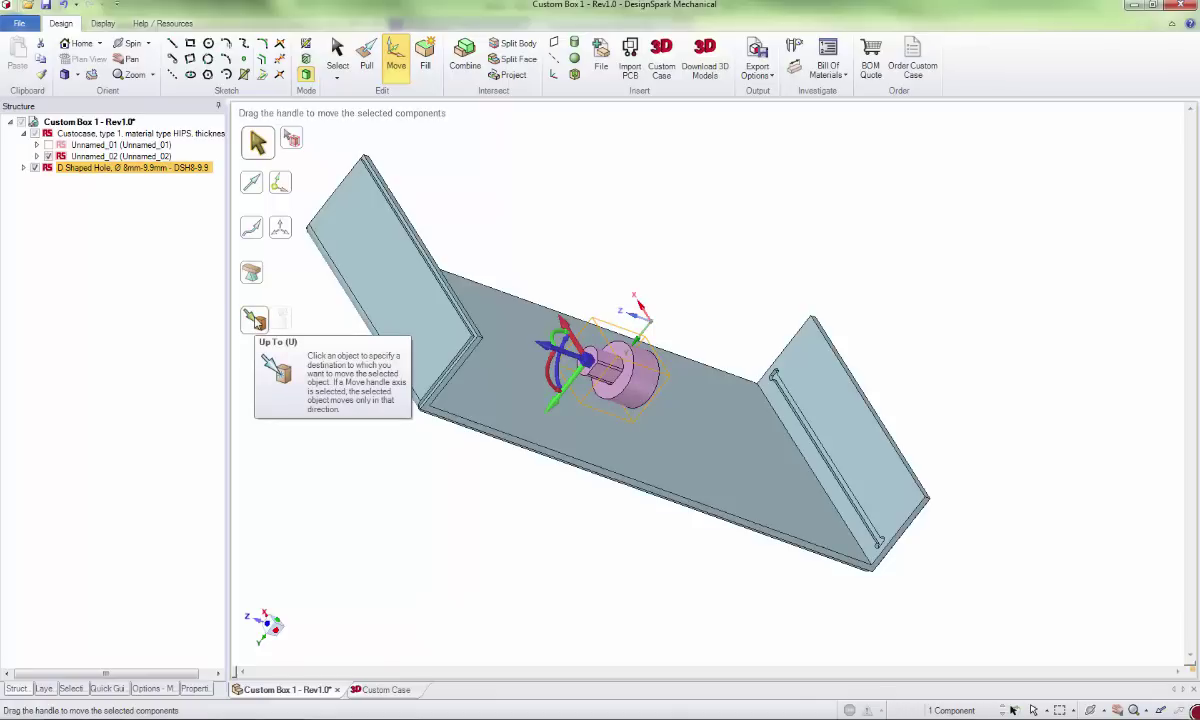
click(254, 318)
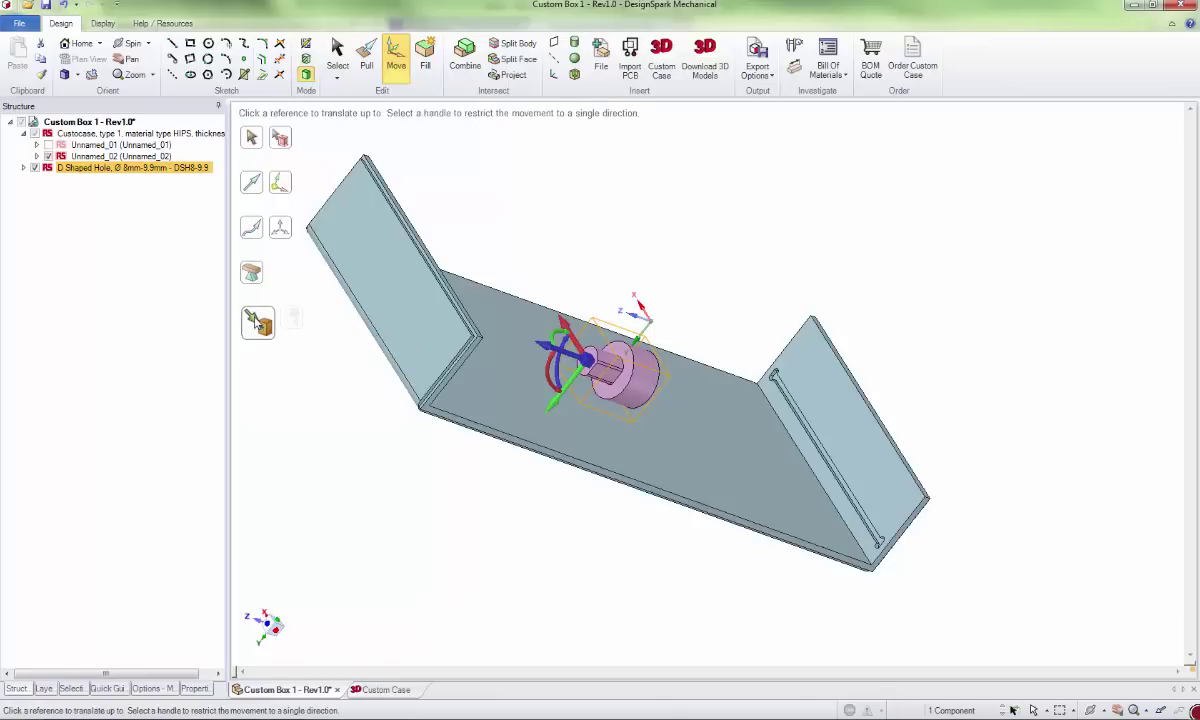
click(398, 280)
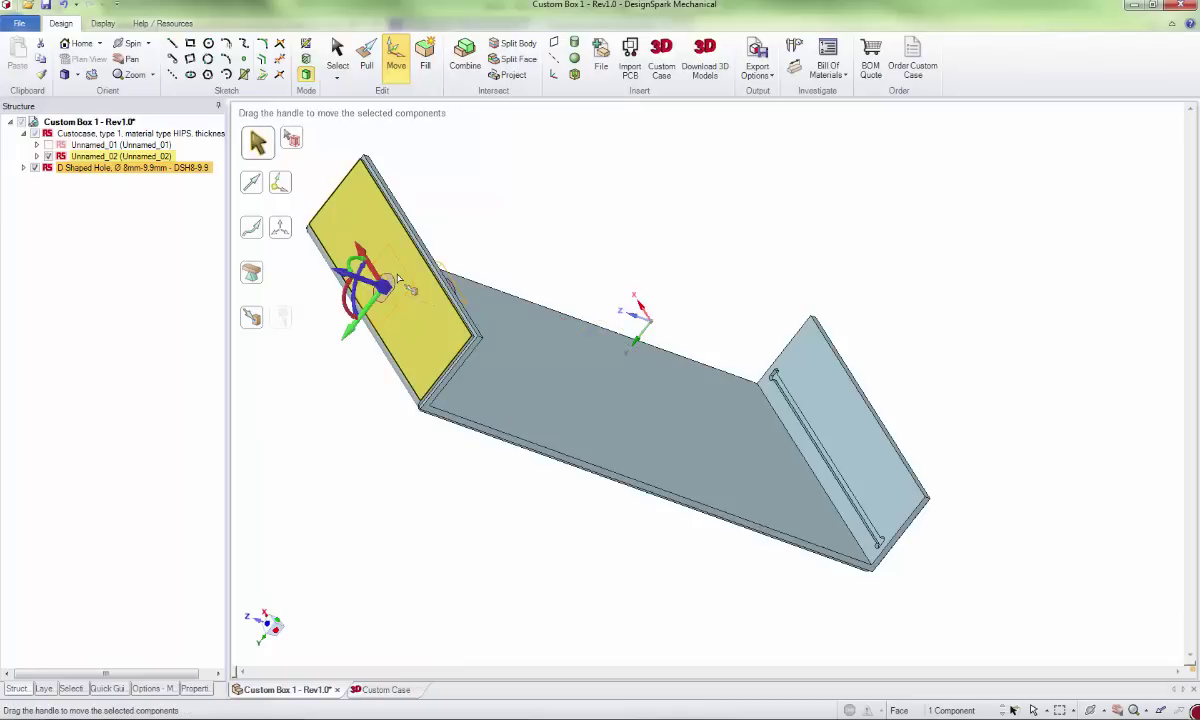
click(377, 420)
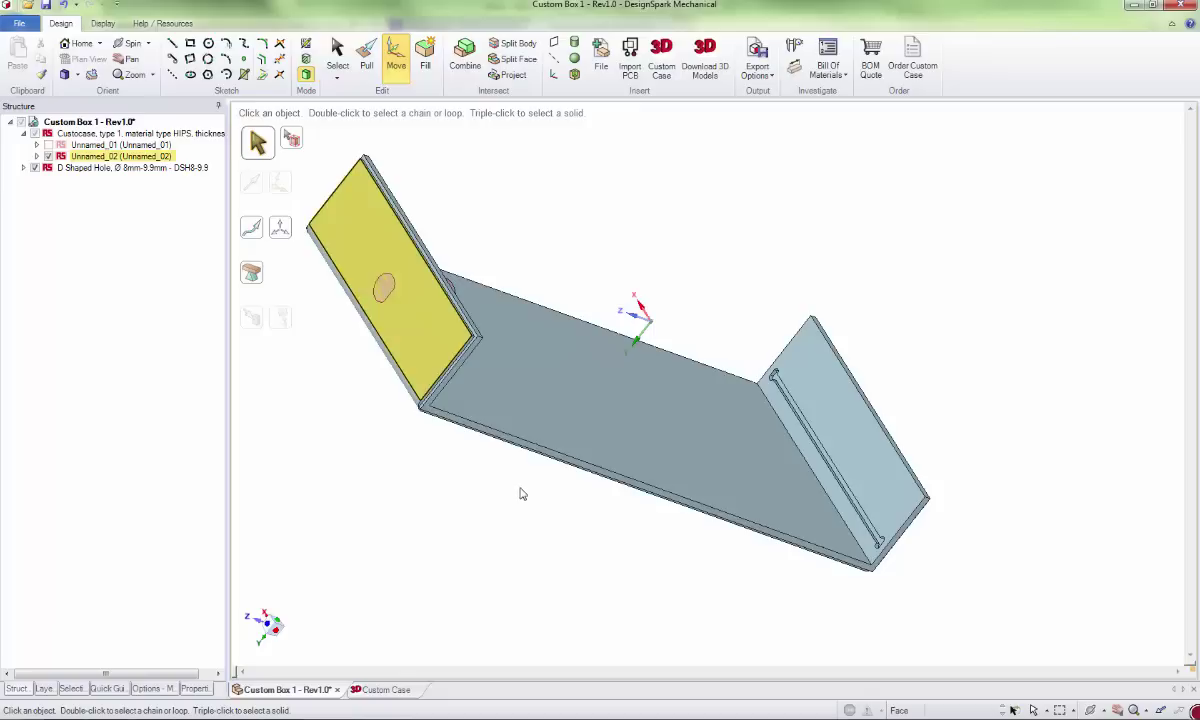
mouse_move(591, 530)
middle_down()
mouse_move(461, 498)
mouse_move(437, 477)
middle_up()
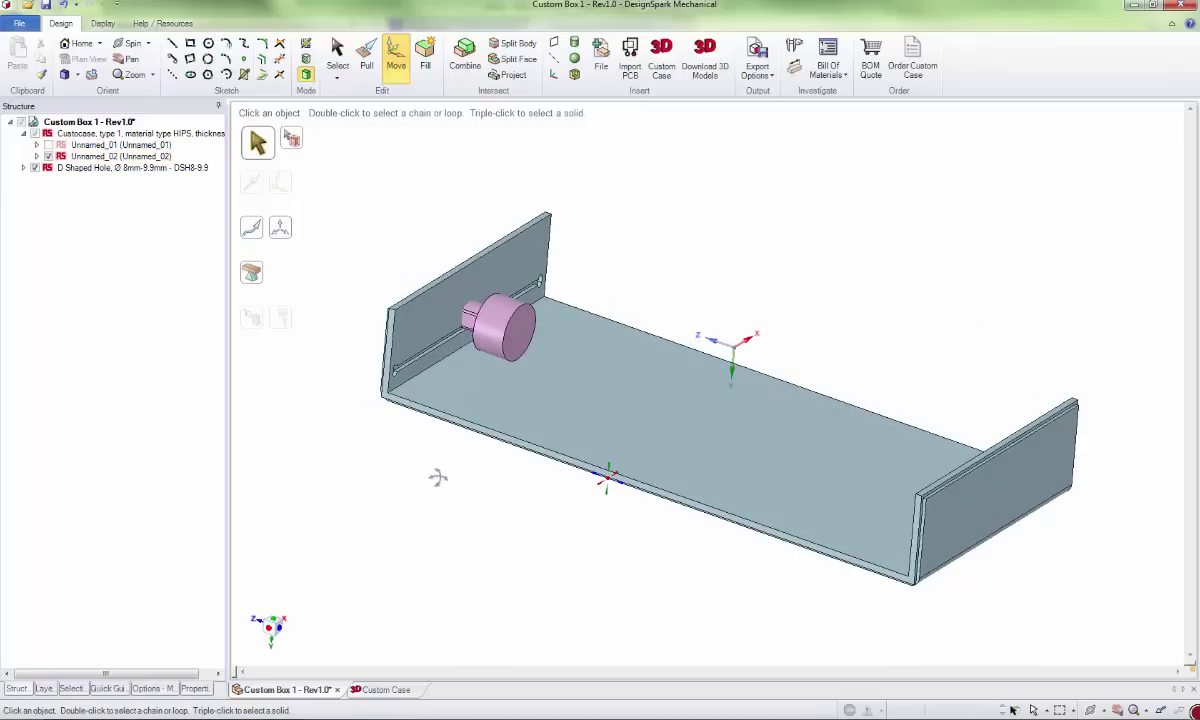
Raise the D-shaped hole cylinder by 5.38mm.
click(100, 167)
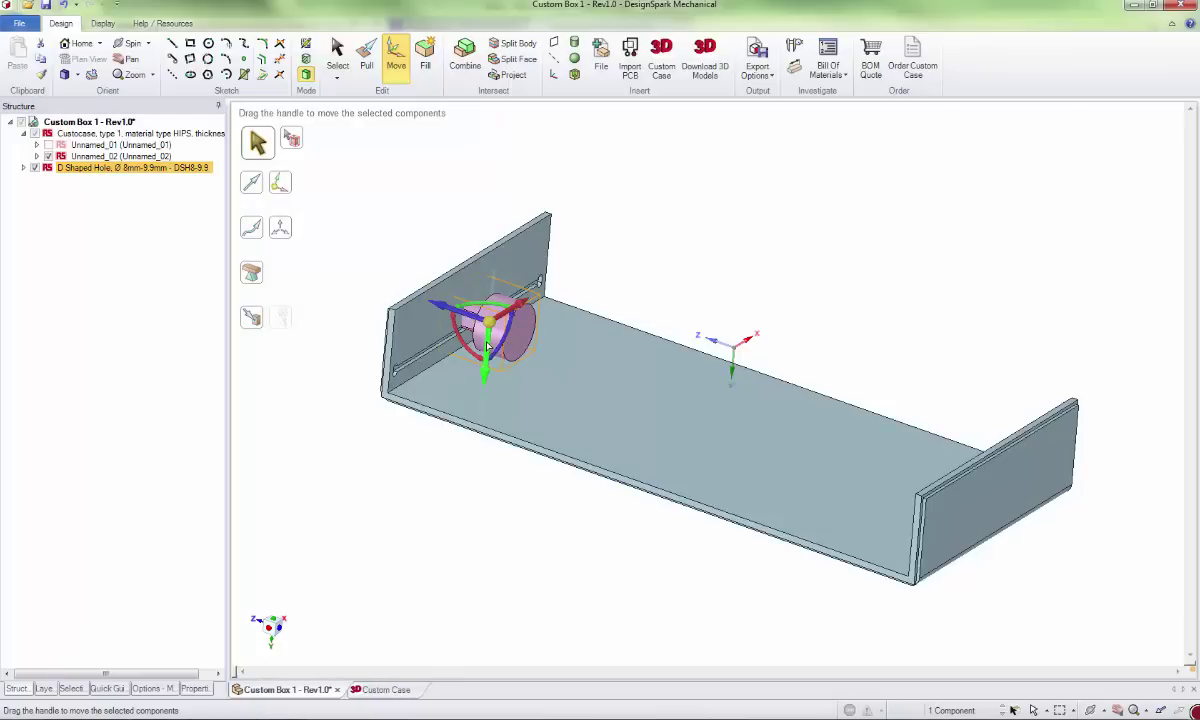
click(522, 338)
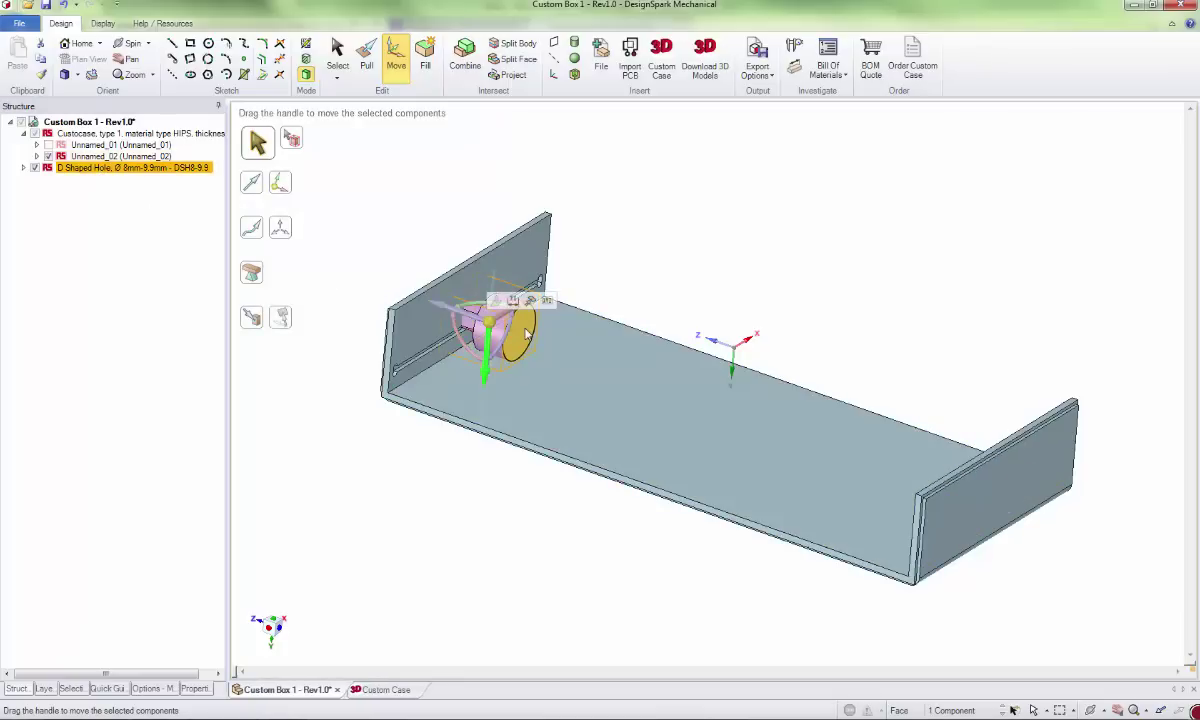
drag(526, 334, 528, 318)
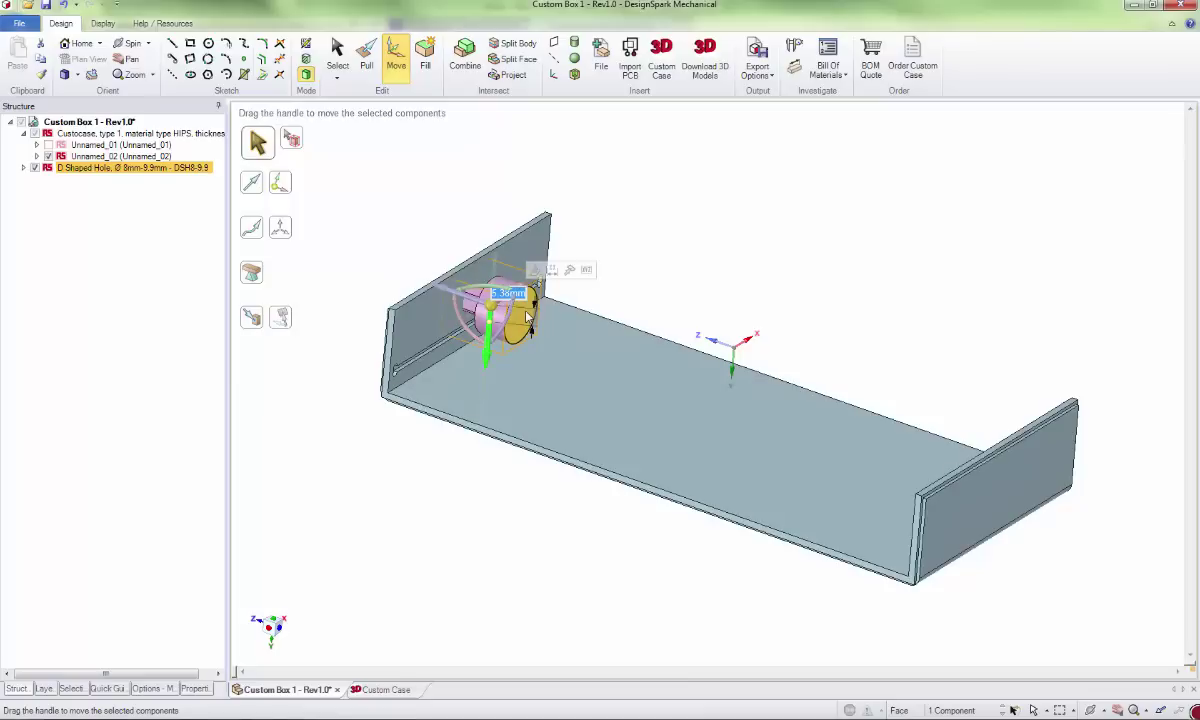
click(745, 250)
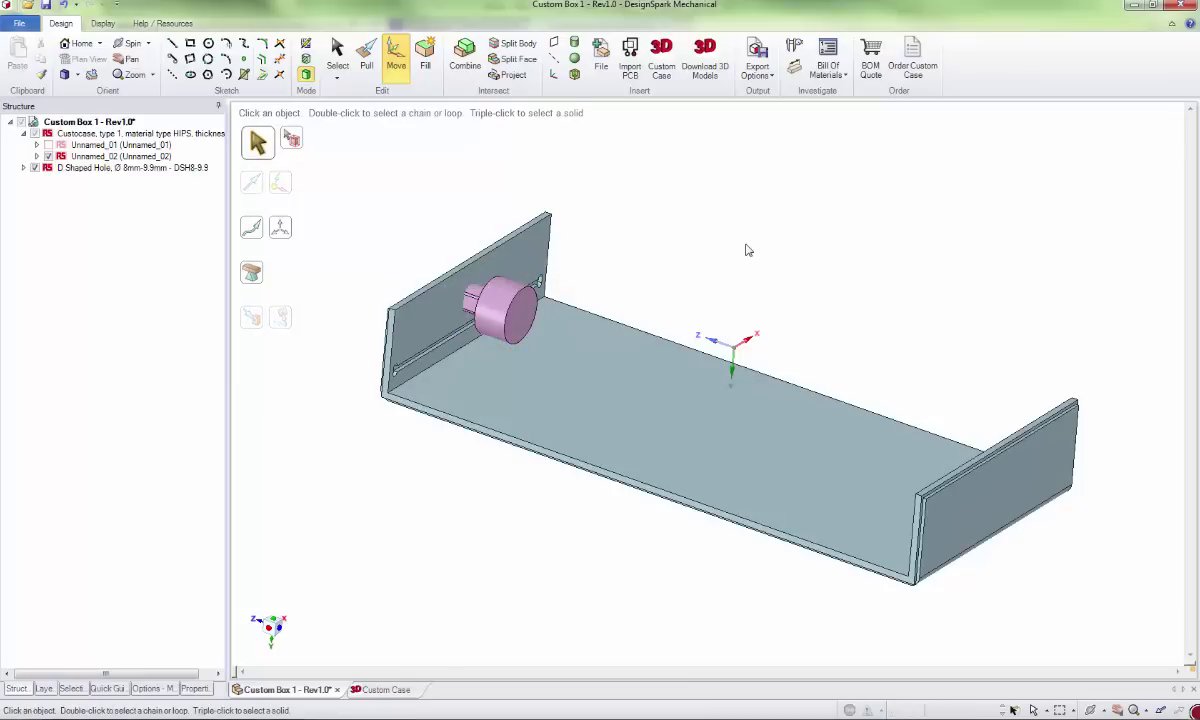
Slide the hole cylinder 10.58mm along the back wall into the end wall.
click(505, 300)
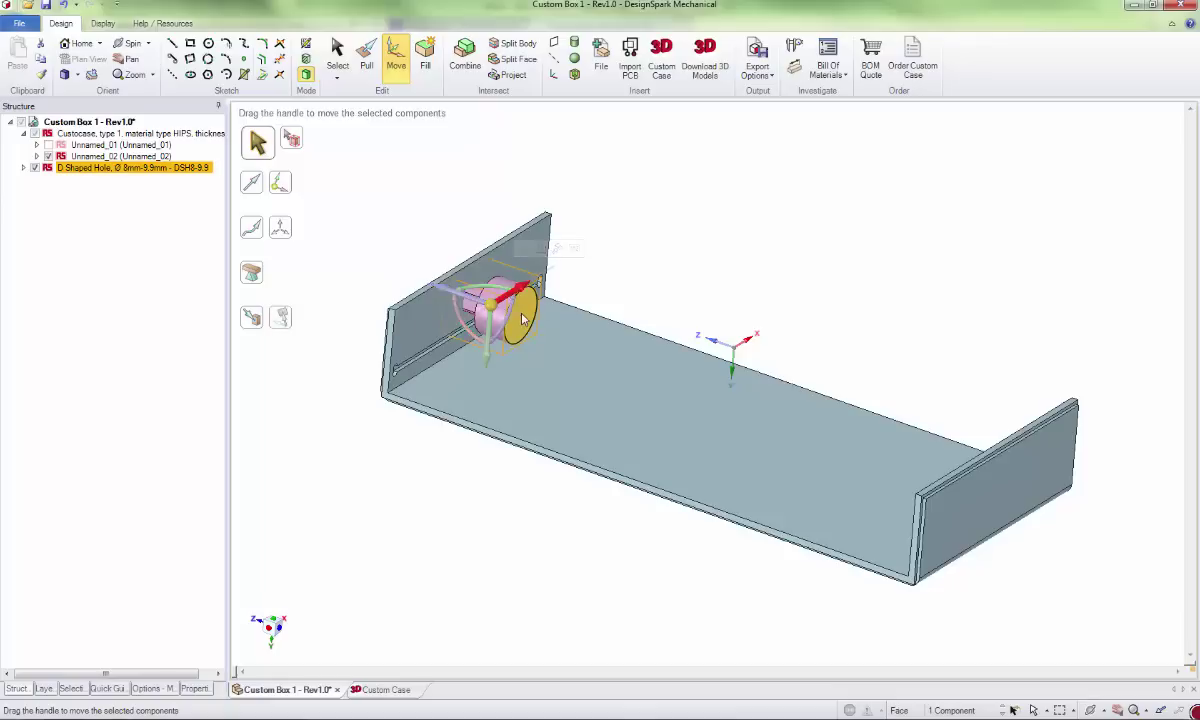
drag(518, 290, 541, 304)
click(643, 260)
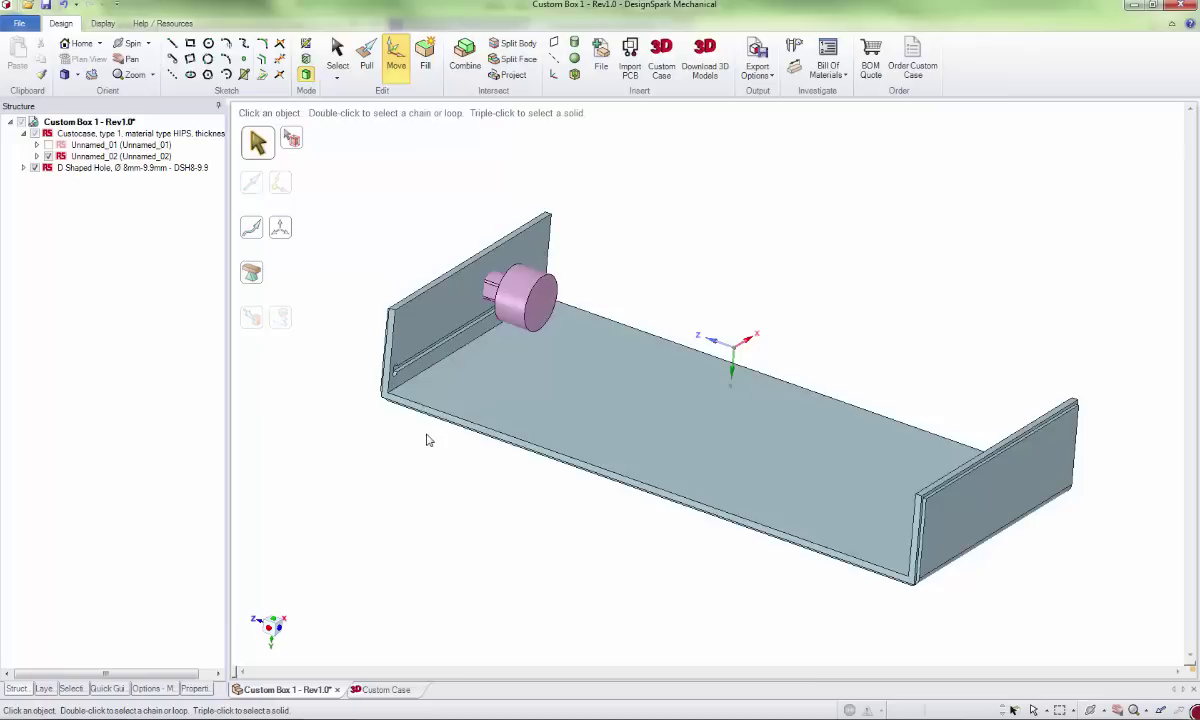
middle_drag(426, 437, 490, 200)
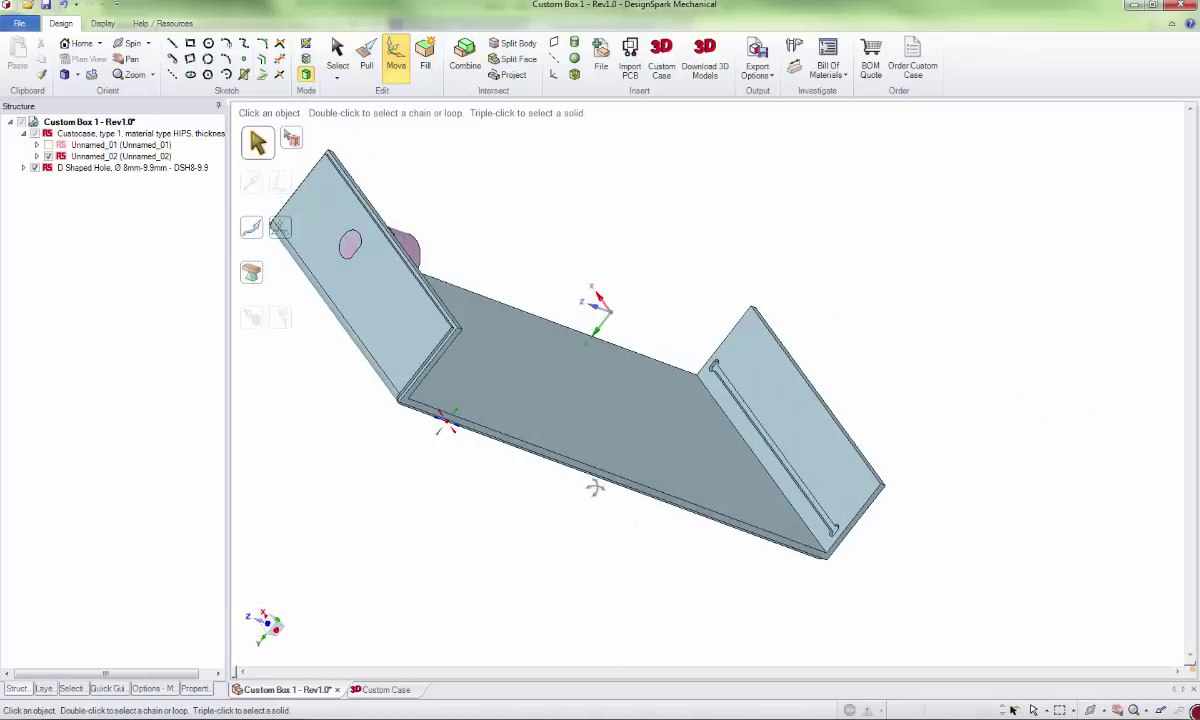
Combine with the case body as target and the D-shaped hole as cutter, removing the disc region.
click(474, 60)
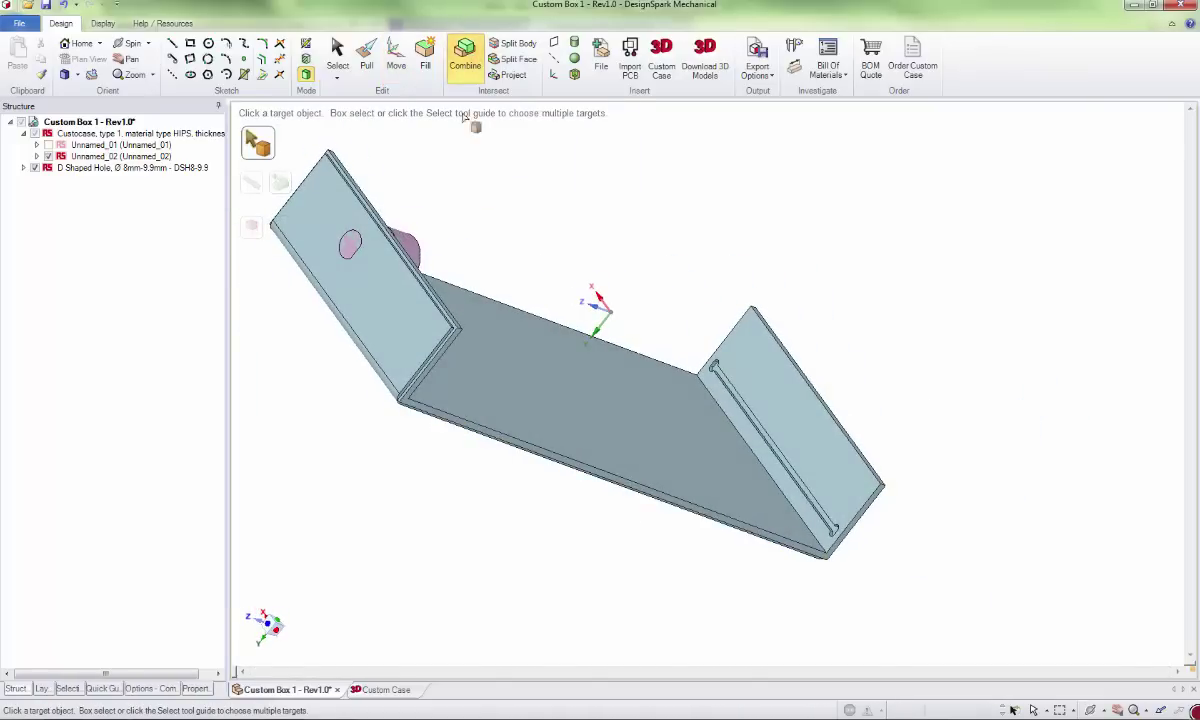
click(393, 307)
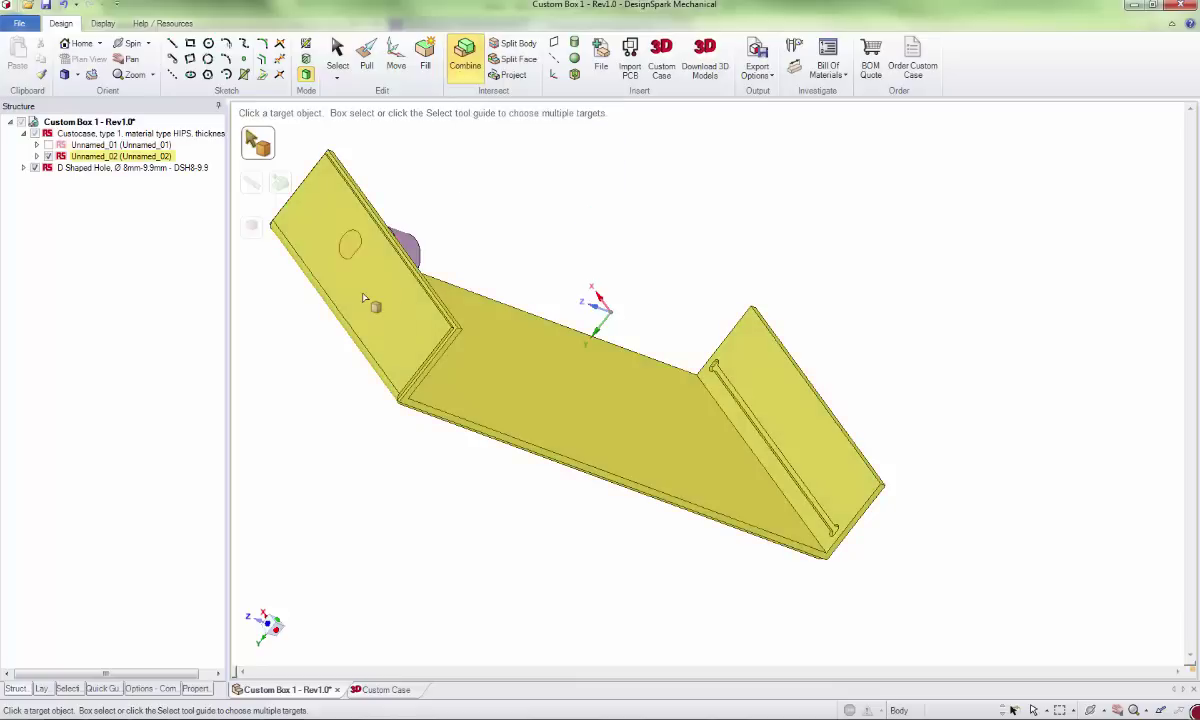
click(364, 297)
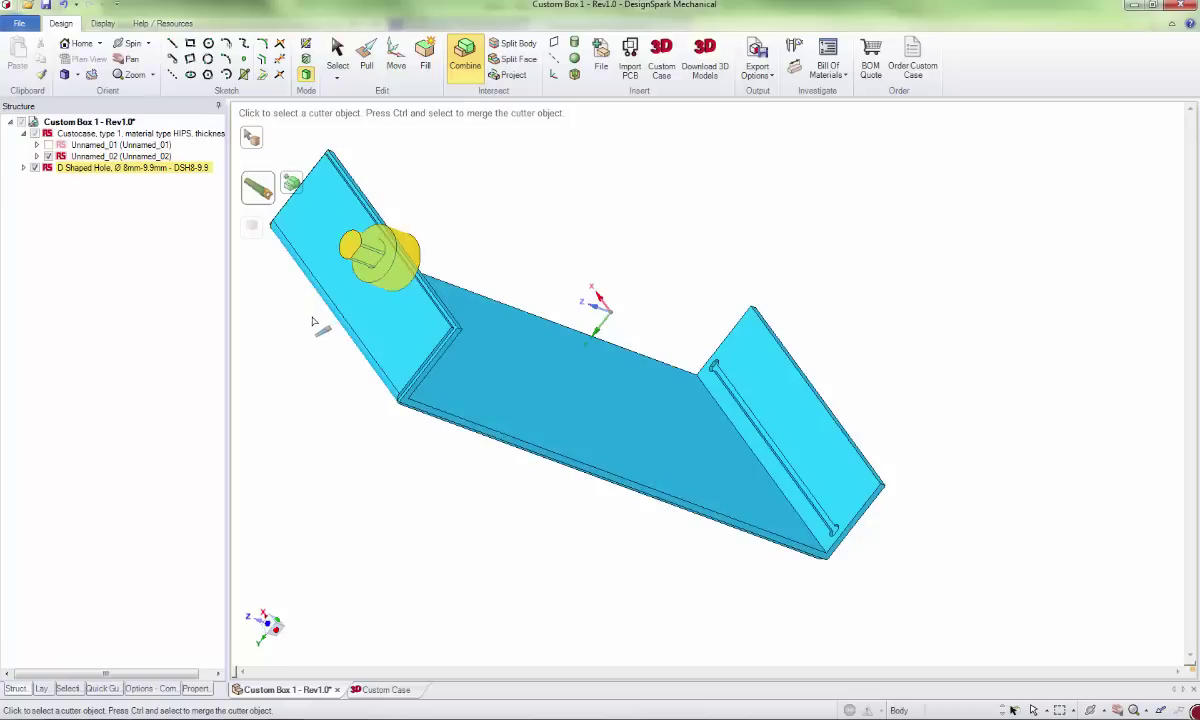
click(350, 246)
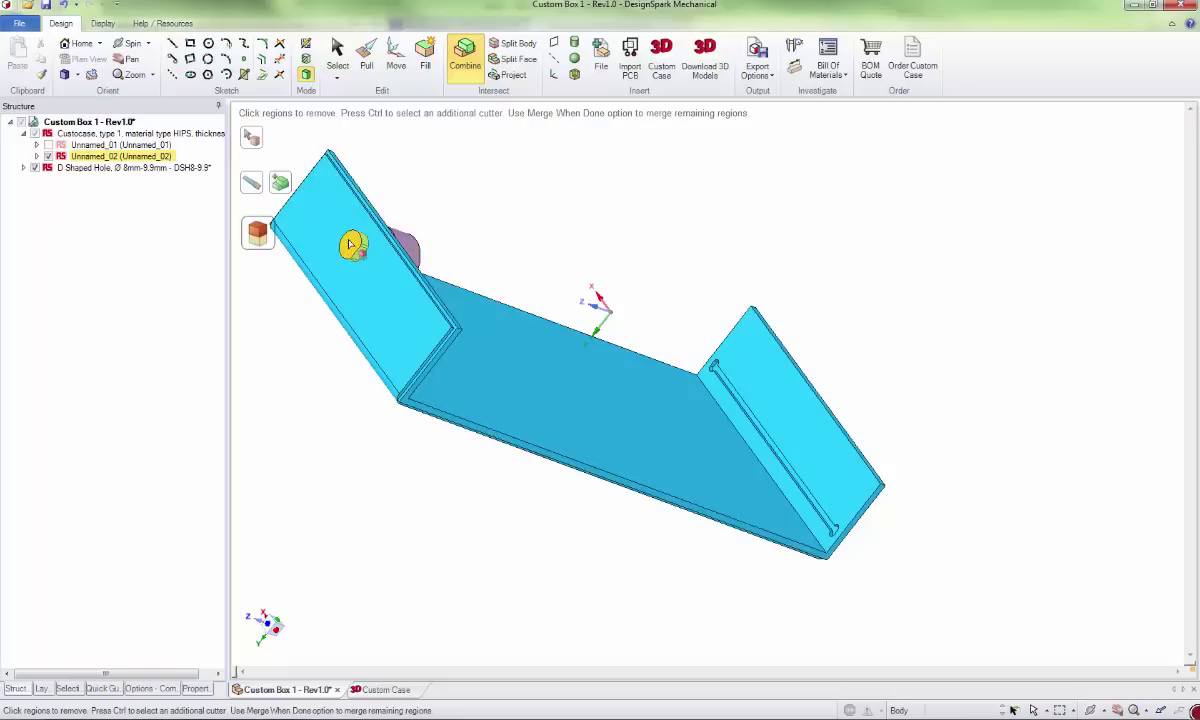
click(350, 244)
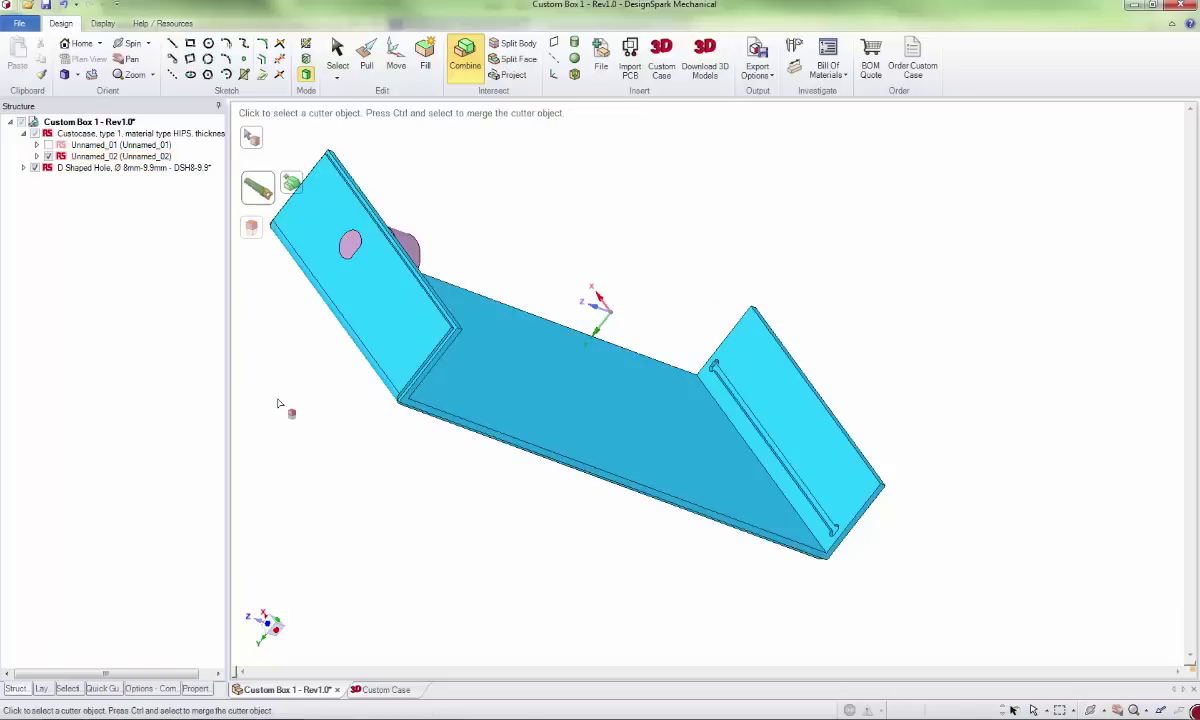
Hide the D Shaped Hole cutter, inspect the cut hole from several angles, then show lid Unnamed_01.
click(34, 168)
middle_drag(455, 228, 292, 190)
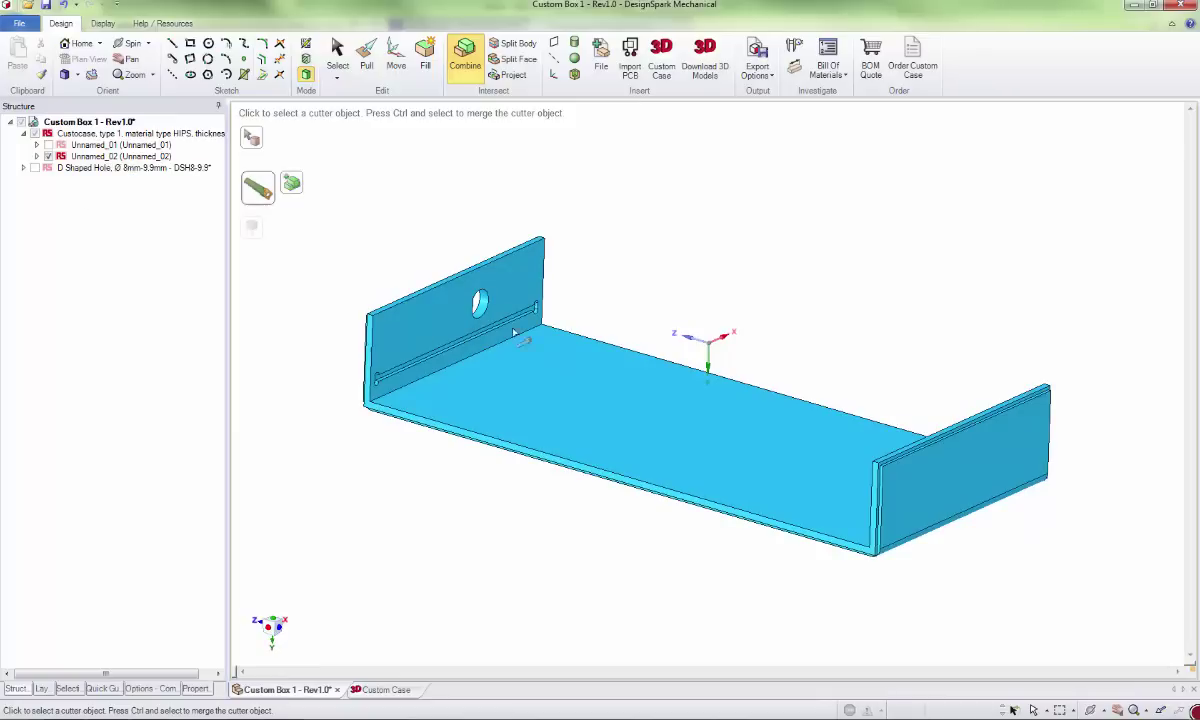
middle_drag(596, 294, 472, 298)
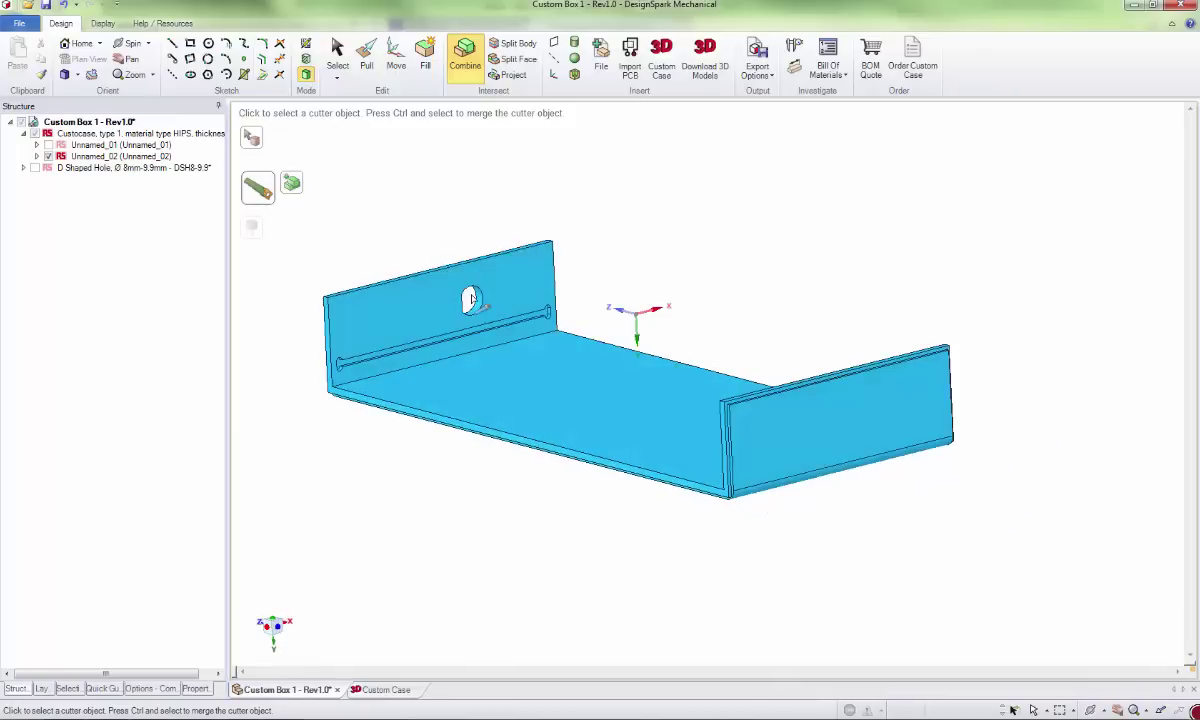
click(35, 168)
click(35, 168)
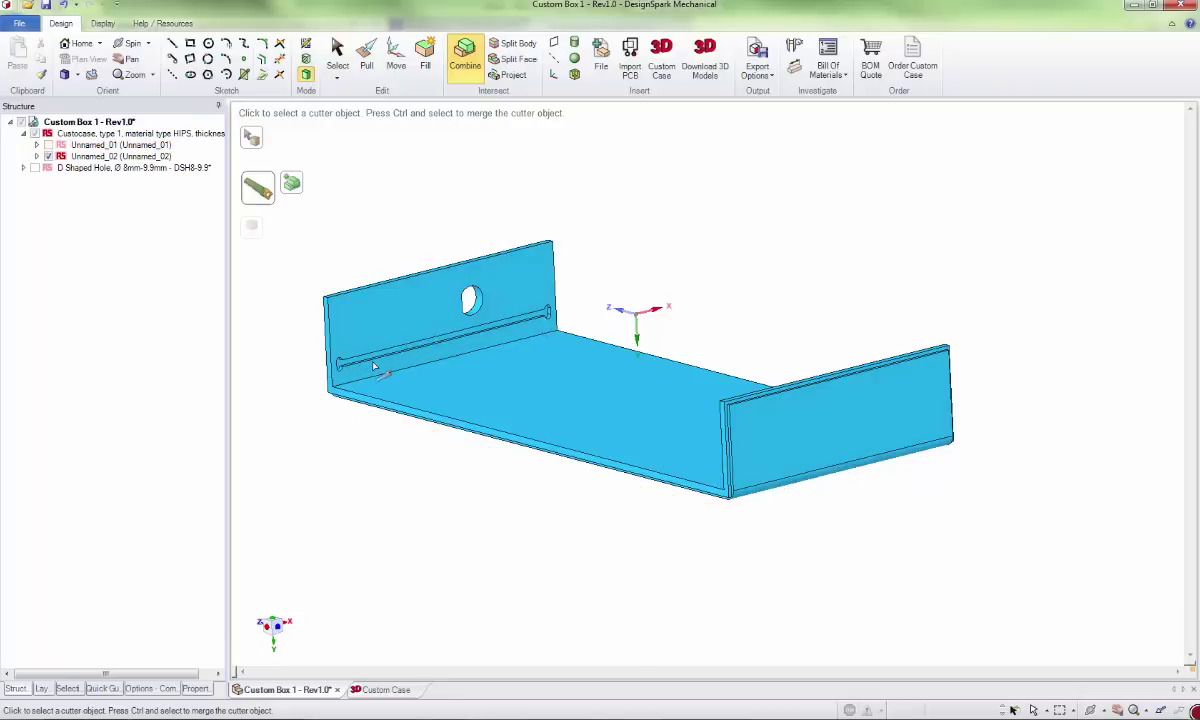
middle_drag(493, 512, 533, 527)
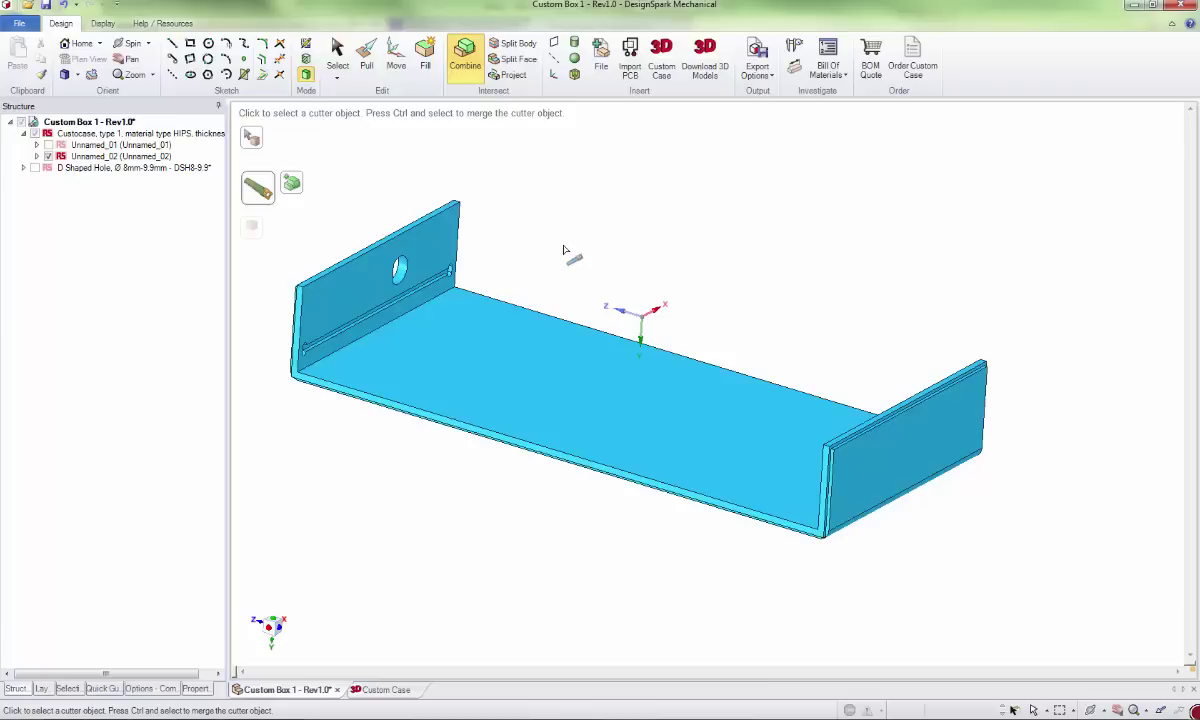
click(48, 145)
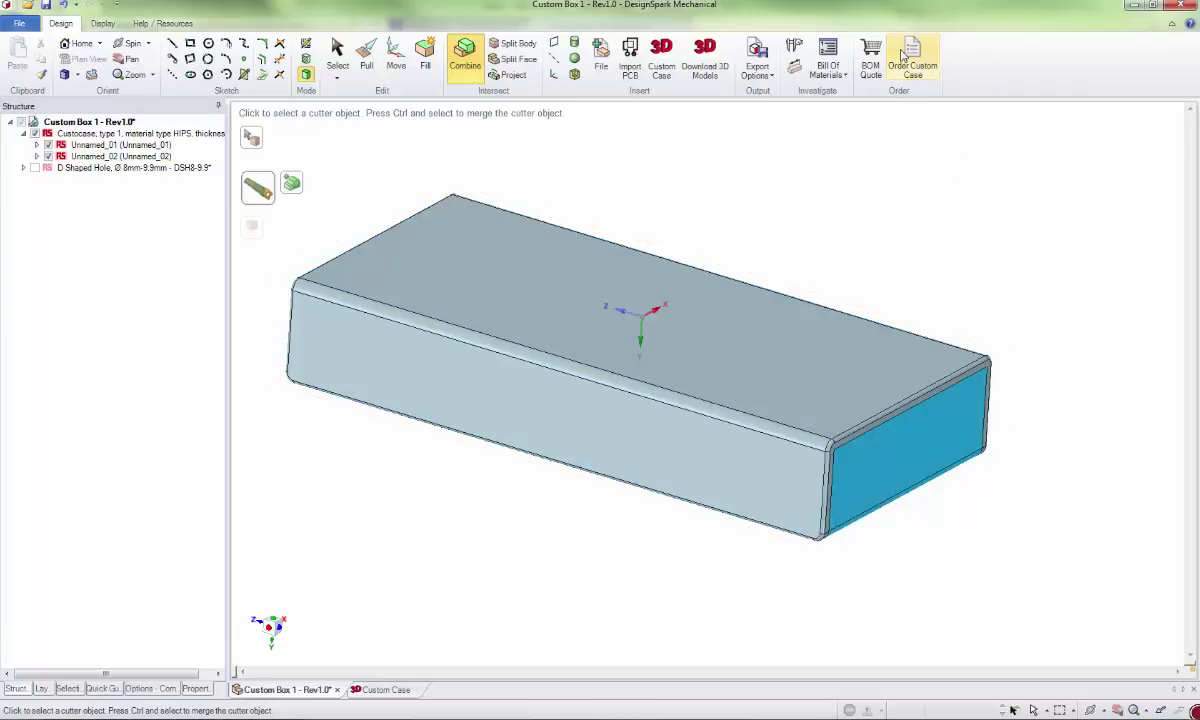
Start Order Custom Case and dismiss the cutout notice to reach the Custom Case Order window.
click(905, 58)
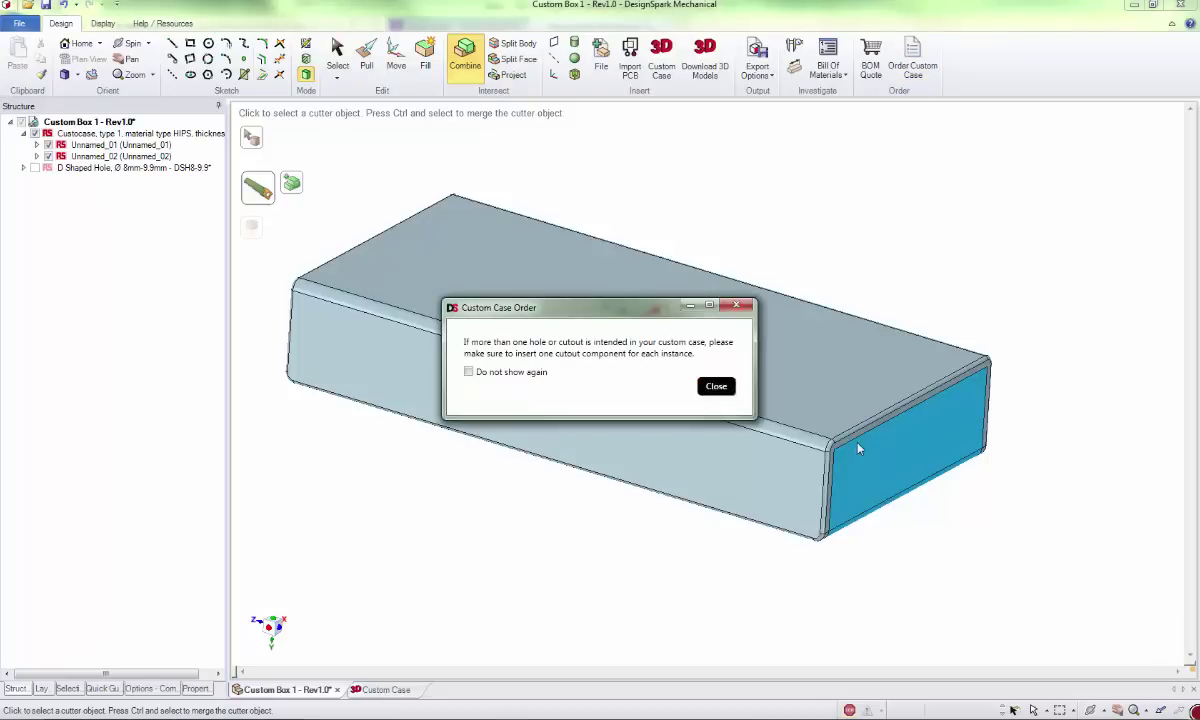
key(Return)
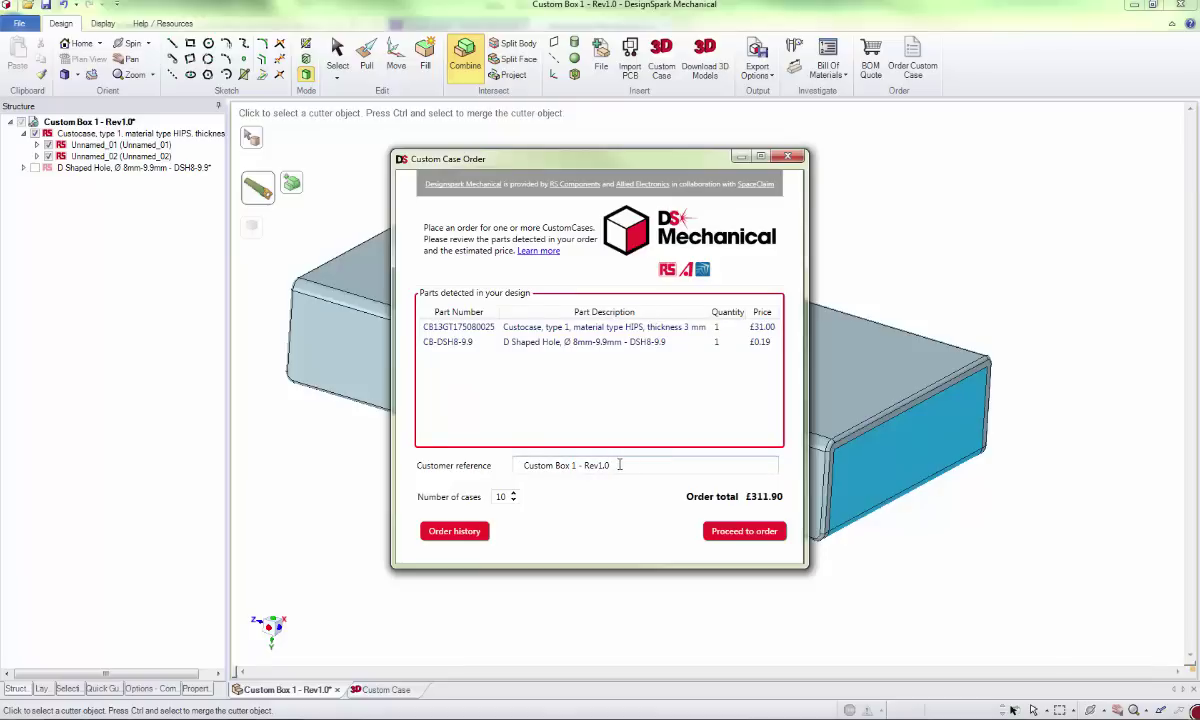
click(619, 465)
Proceed to order, accept the Terms & Conditions, request the order and save the design.
click(735, 532)
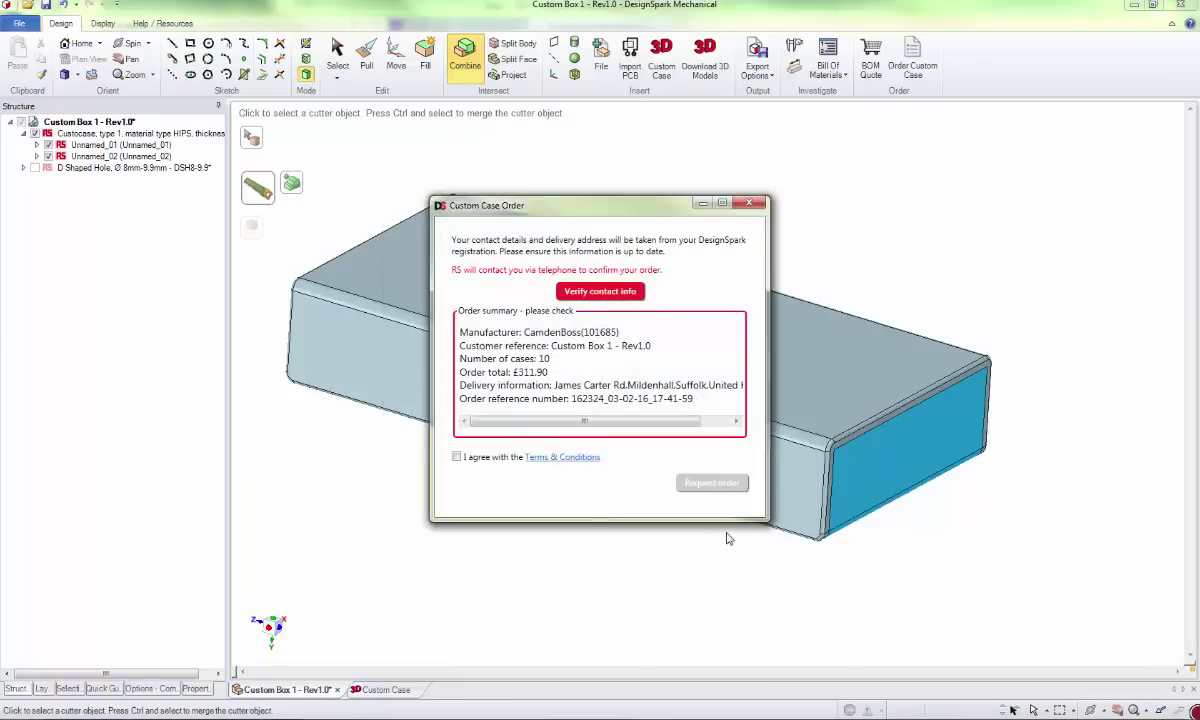
click(456, 458)
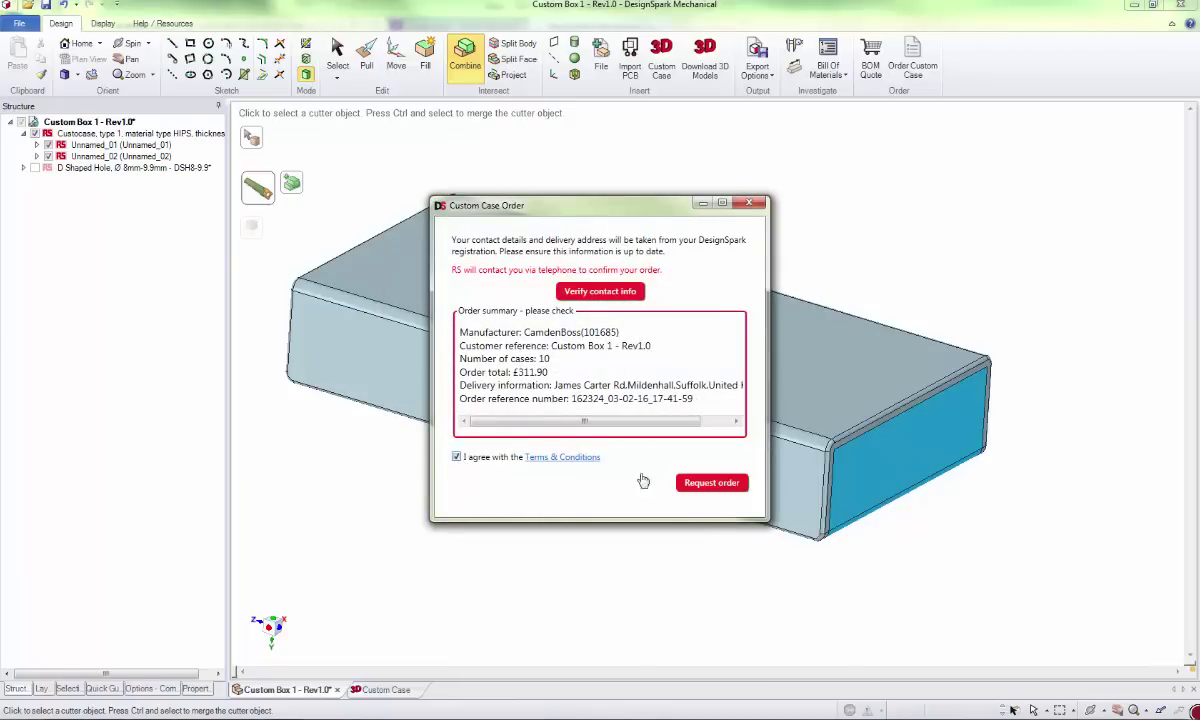
click(705, 484)
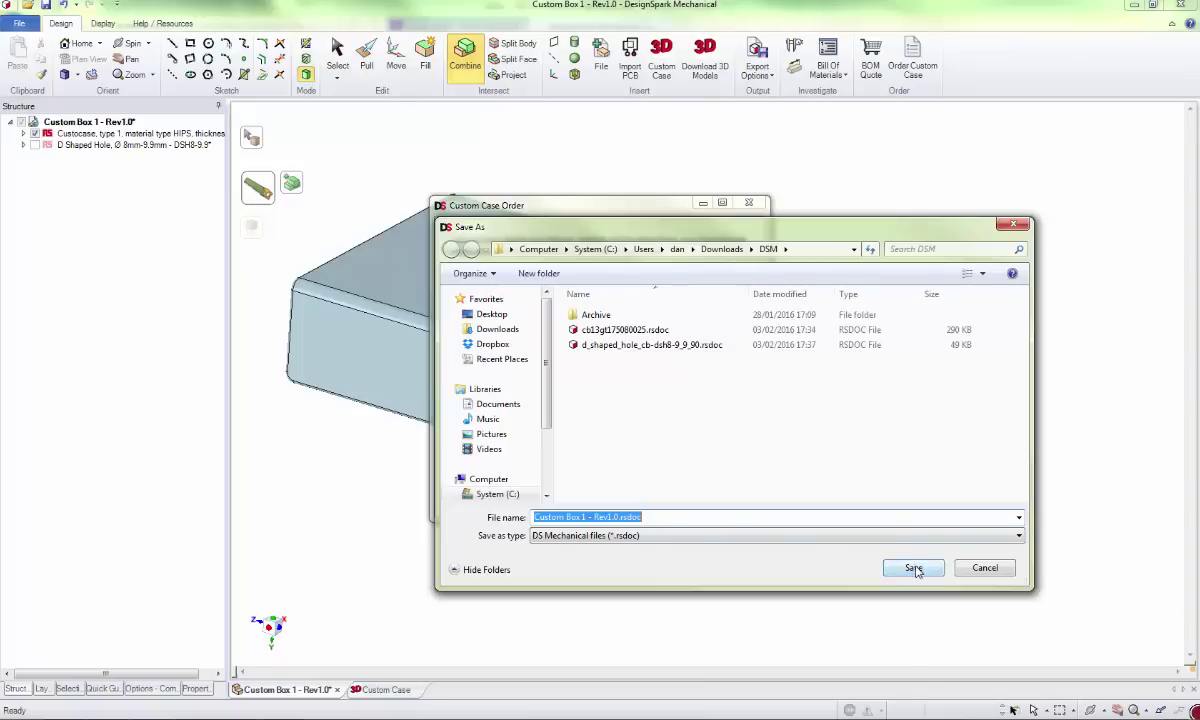
click(913, 568)
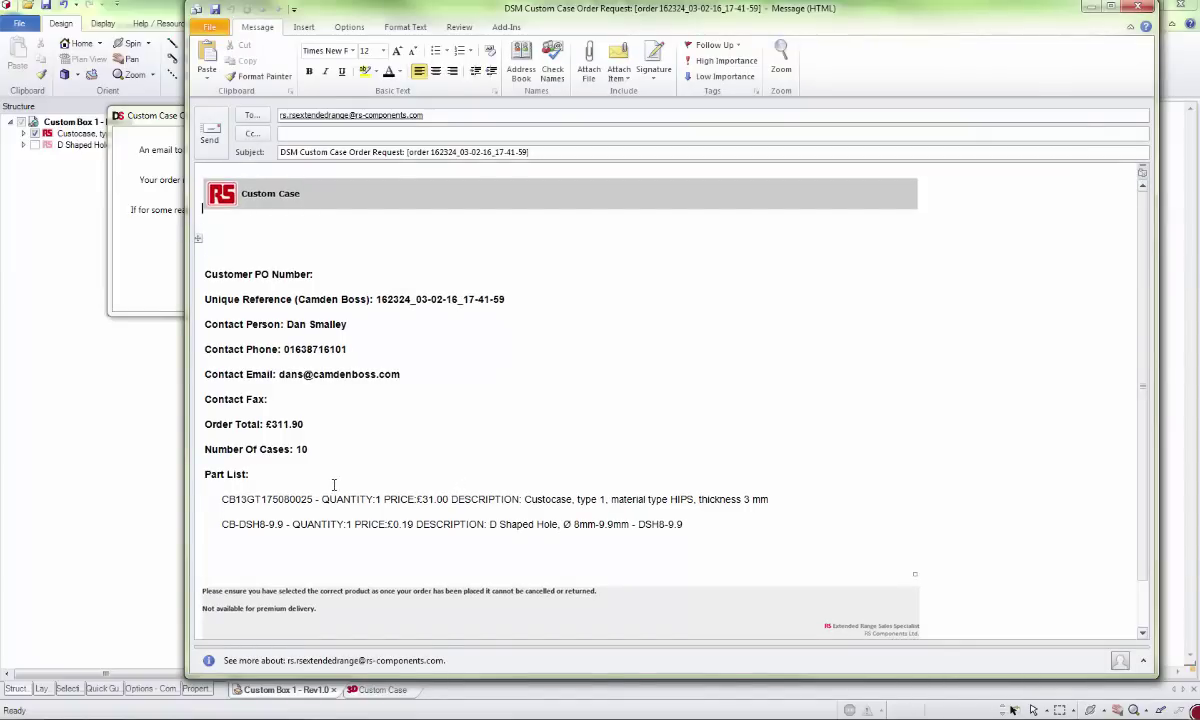
Review the order request e-mail body and send it to RS Components.
click(318, 274)
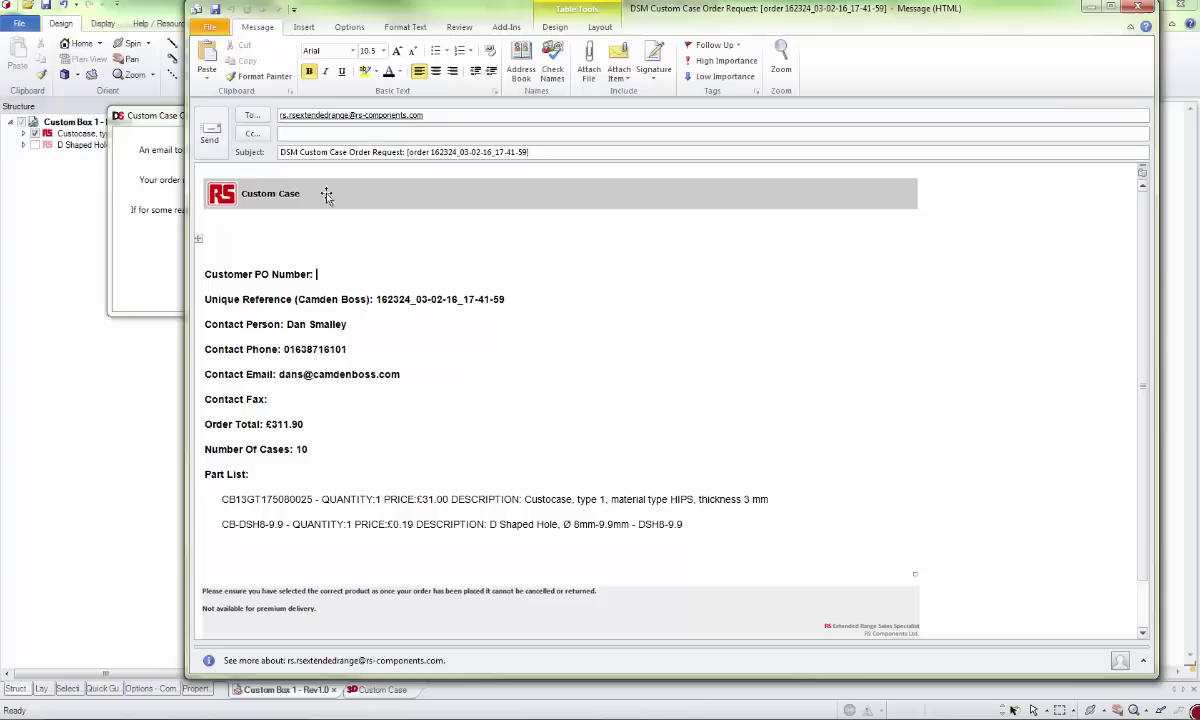
click(211, 125)
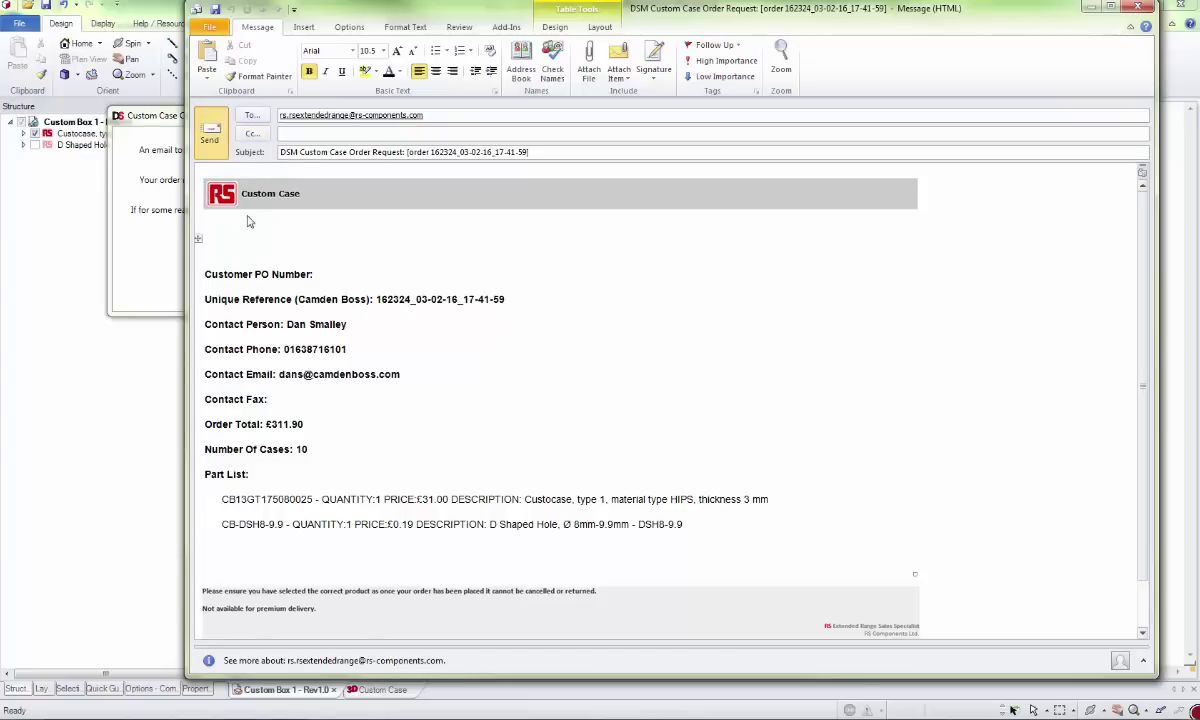